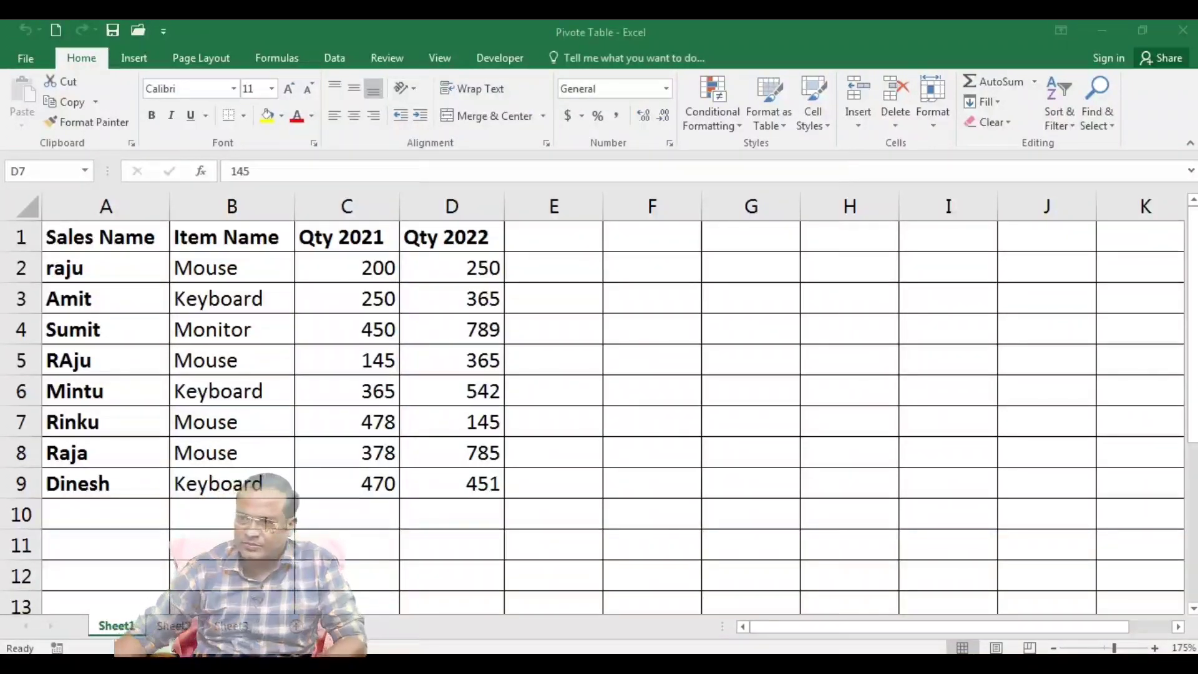
Review the data's column headings: Sales Name, Item Name, Qty 2021 and Qty 2022
left_click(73, 238)
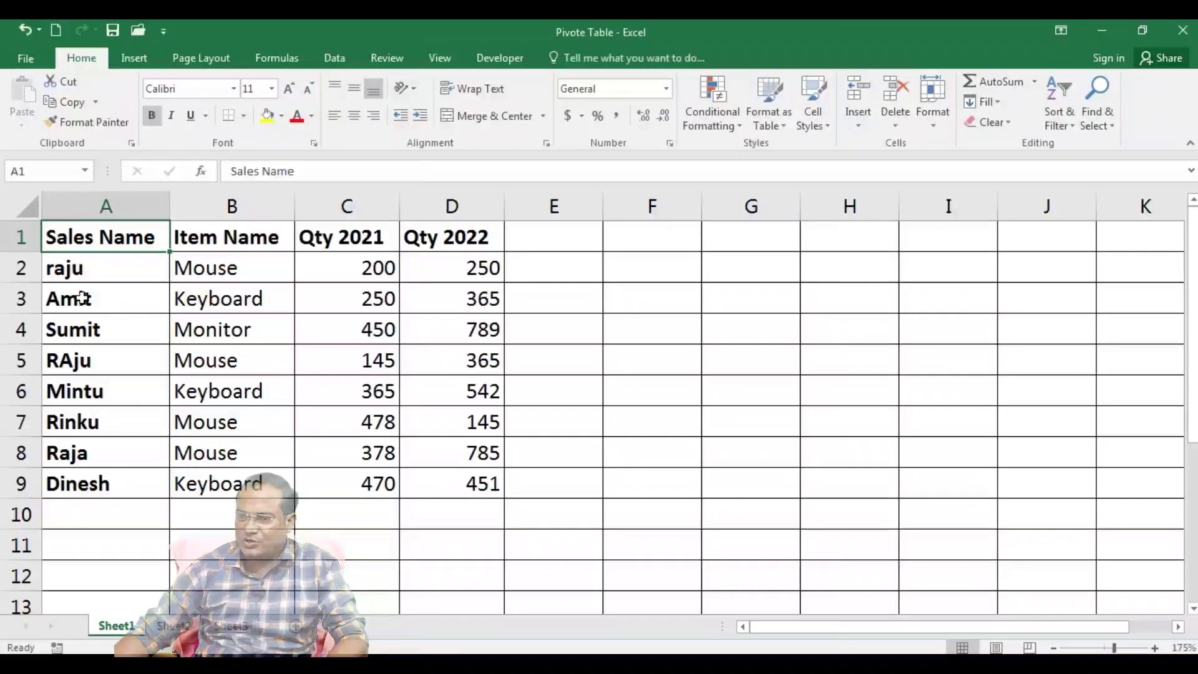
left_click(205, 235)
left_click(321, 237)
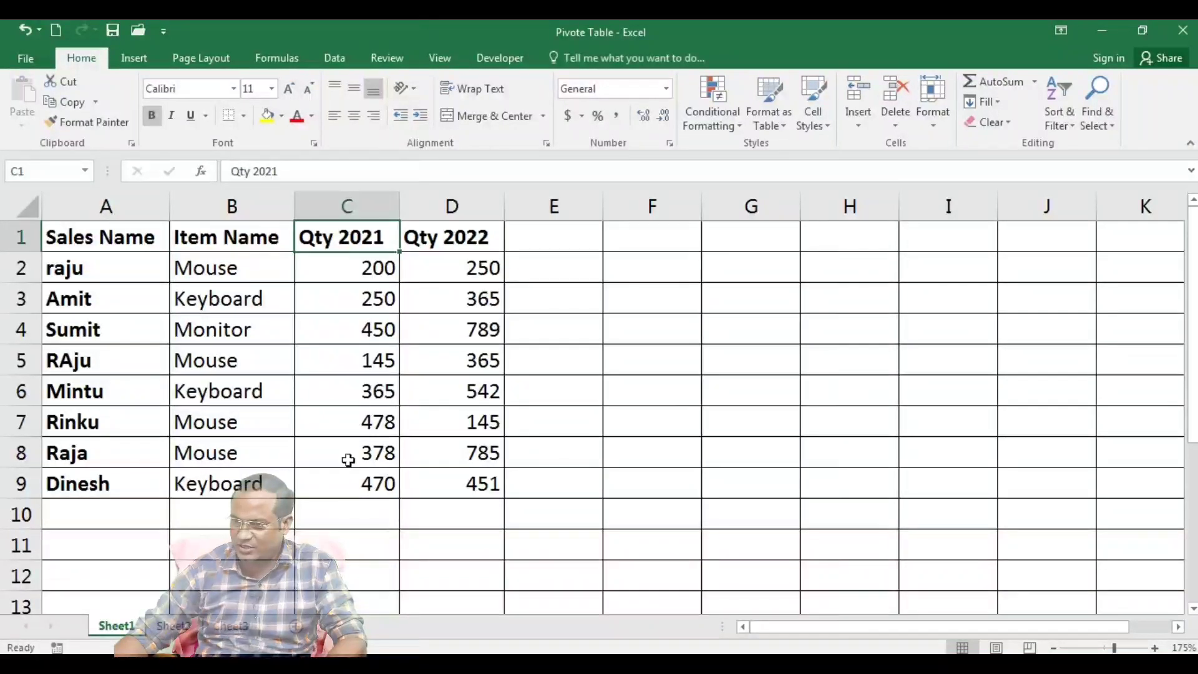
left_click(439, 239)
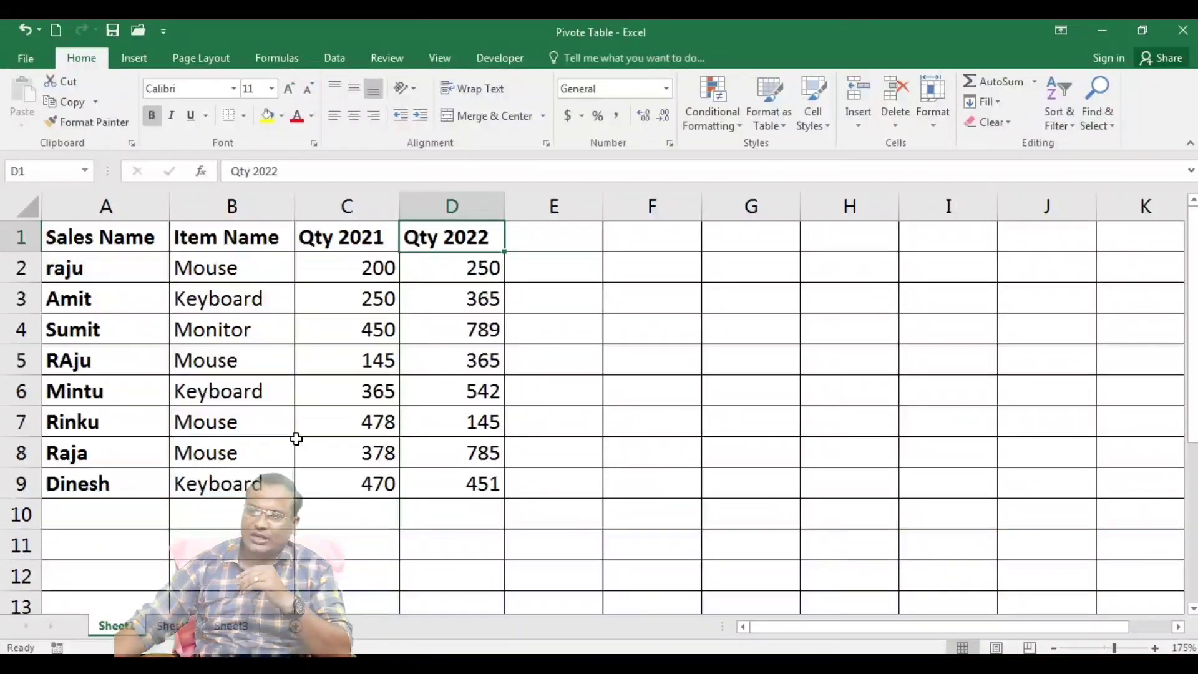
Insert a PivotTable from A1:D9 on the existing Sheet1 at cell F3
left_click(134, 59)
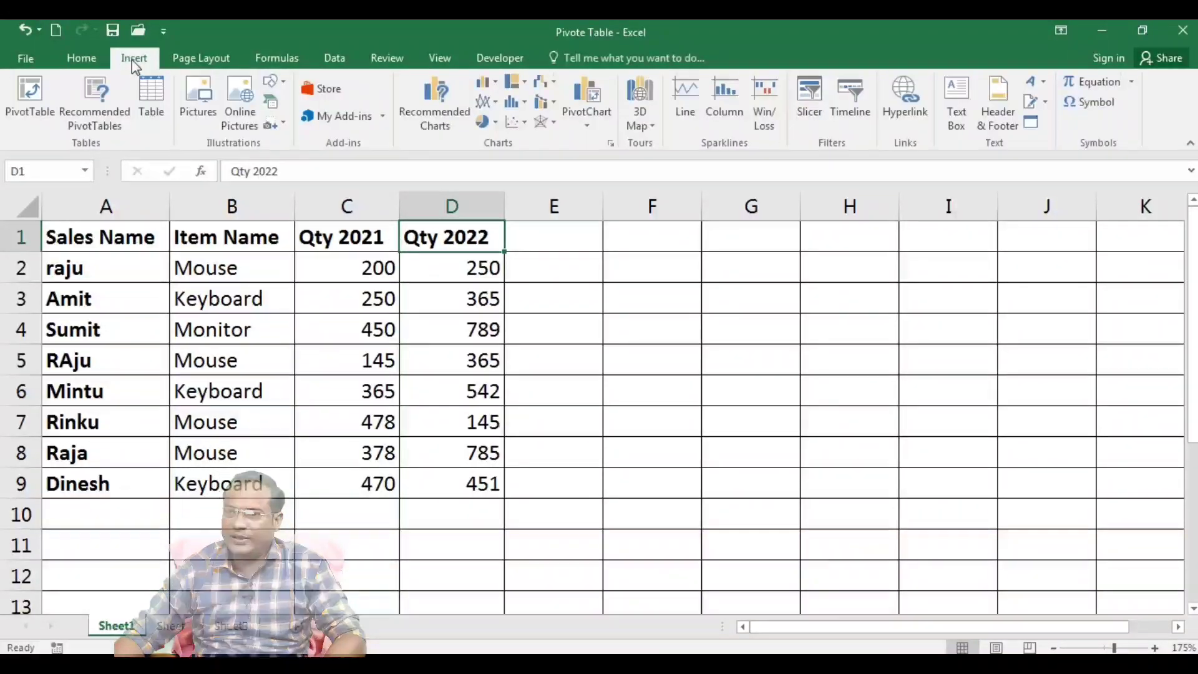
left_click(28, 98)
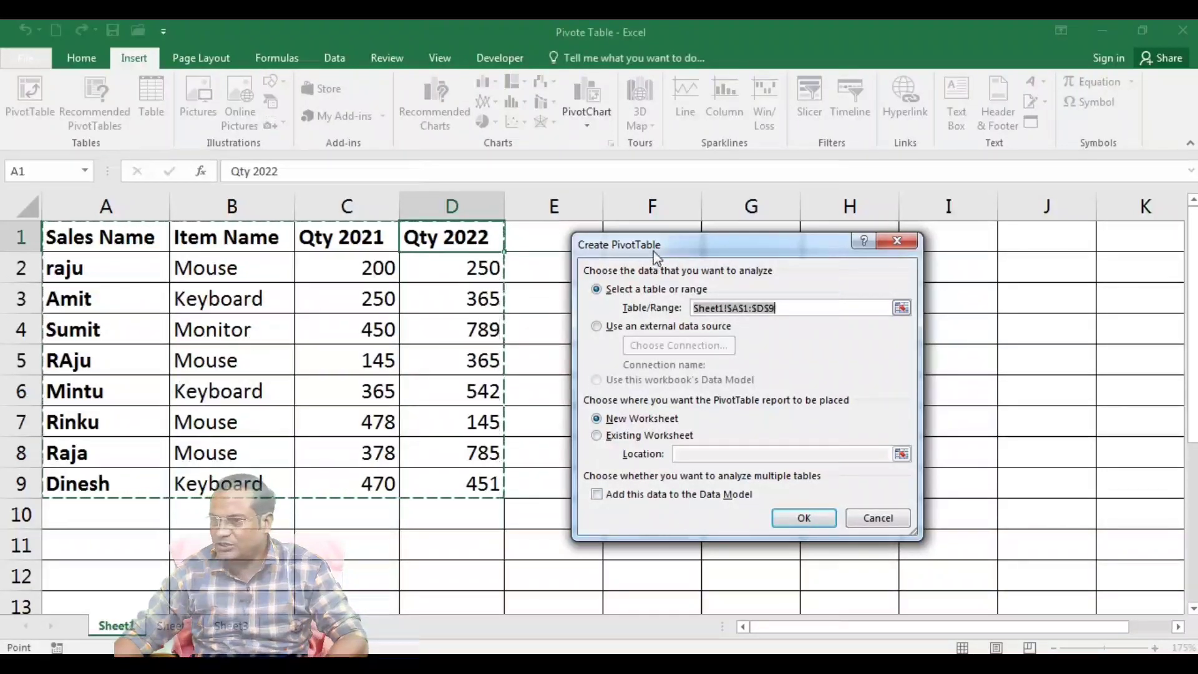
left_click_drag(652, 247, 623, 190)
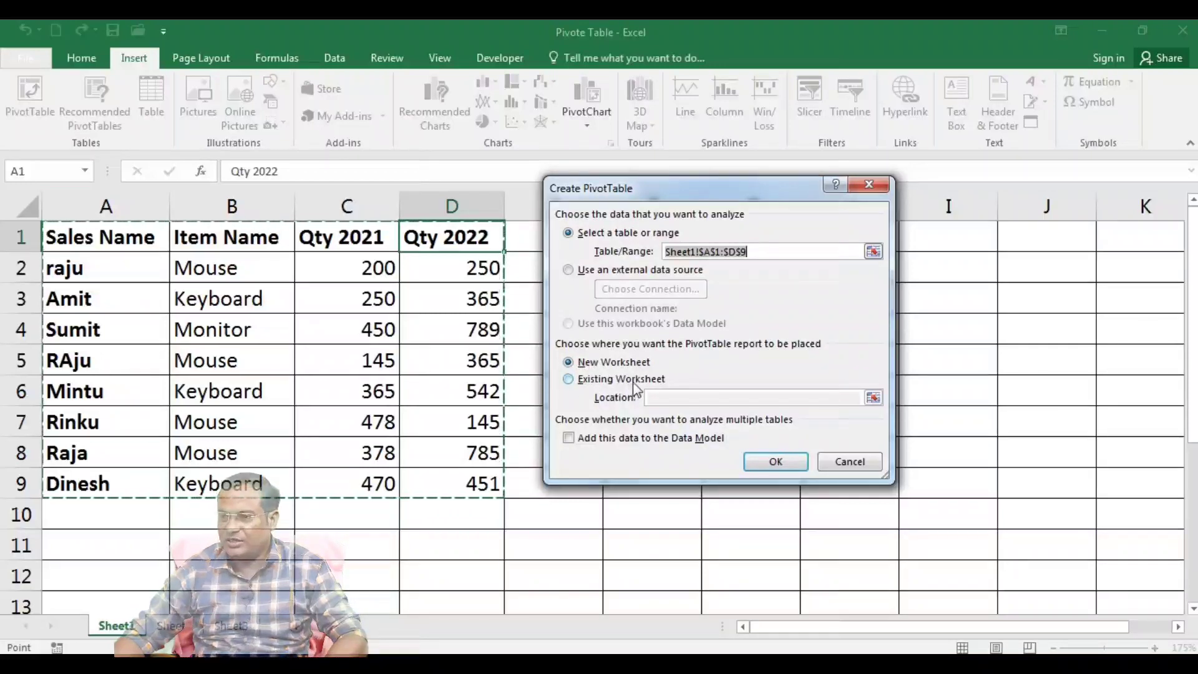
left_click(608, 367)
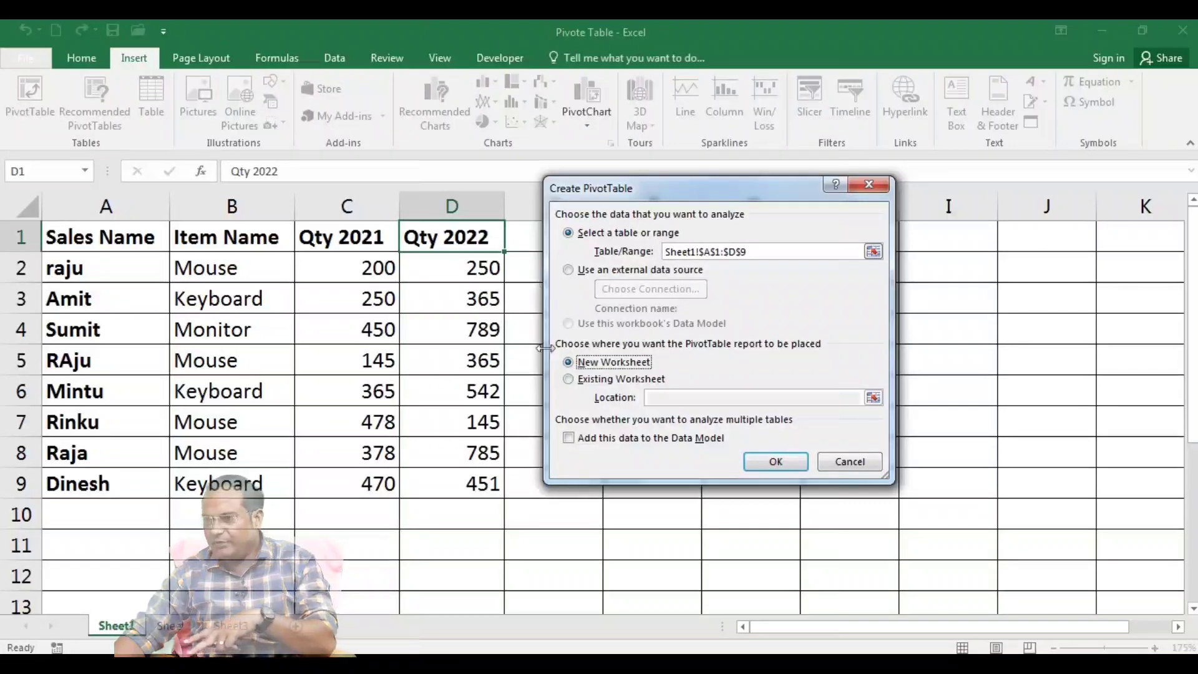
left_click(611, 380)
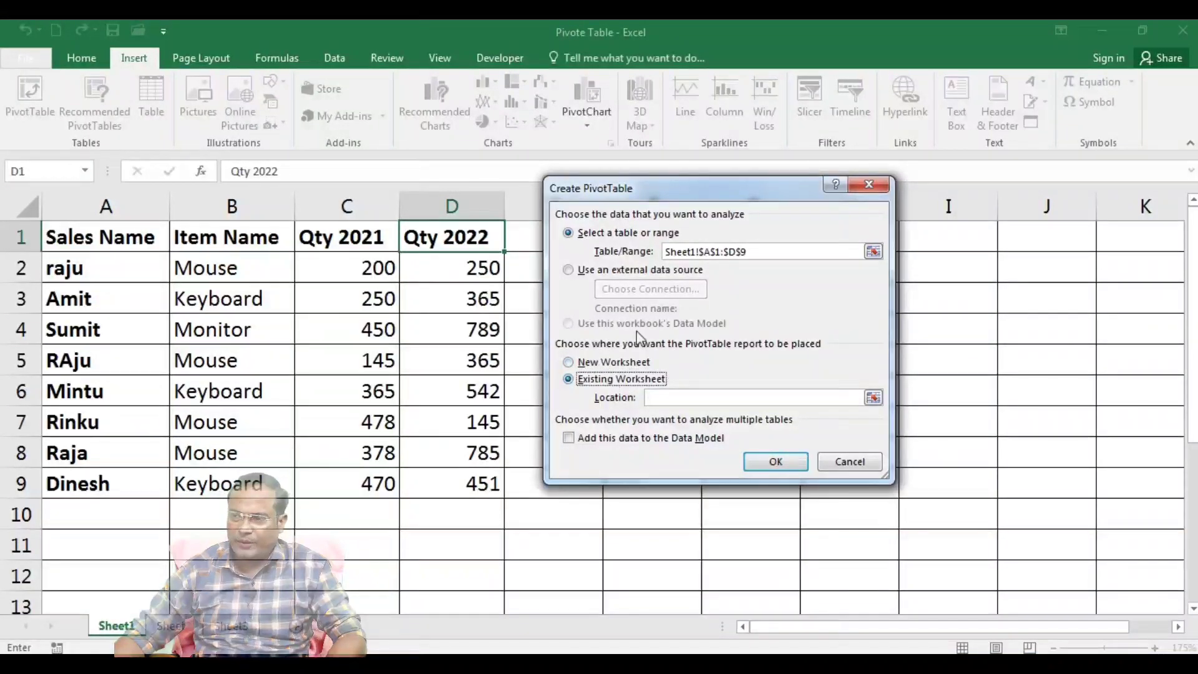
left_click_drag(672, 201, 897, 203)
left_click(169, 626)
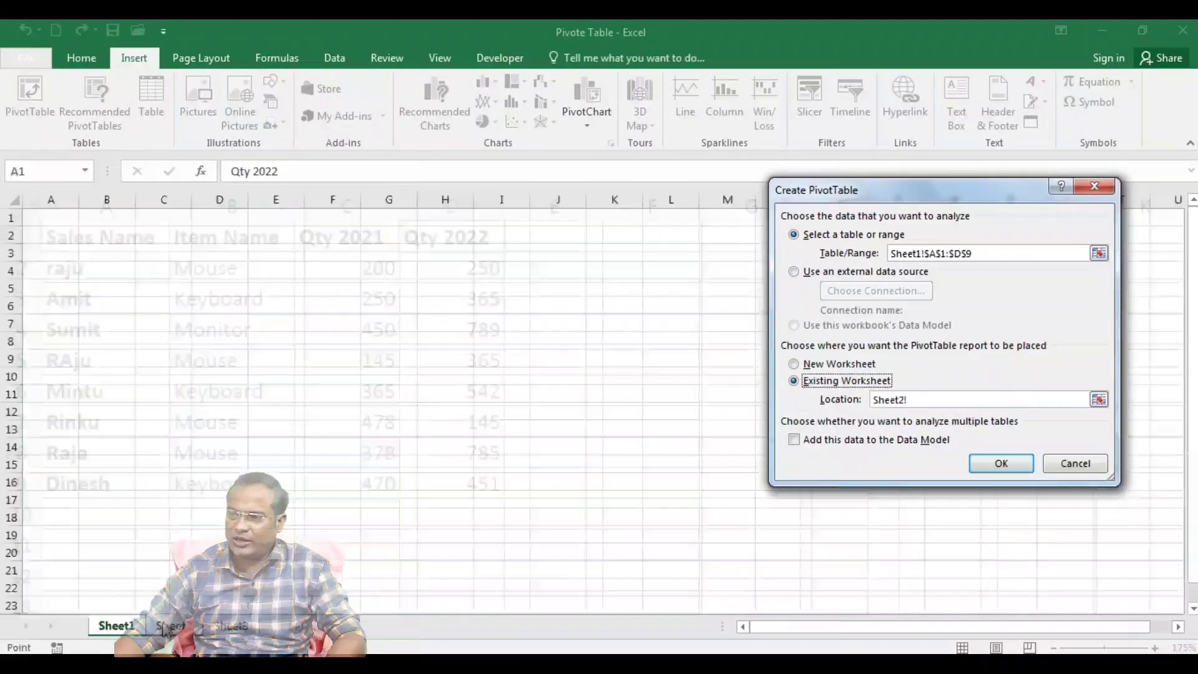
left_click(116, 625)
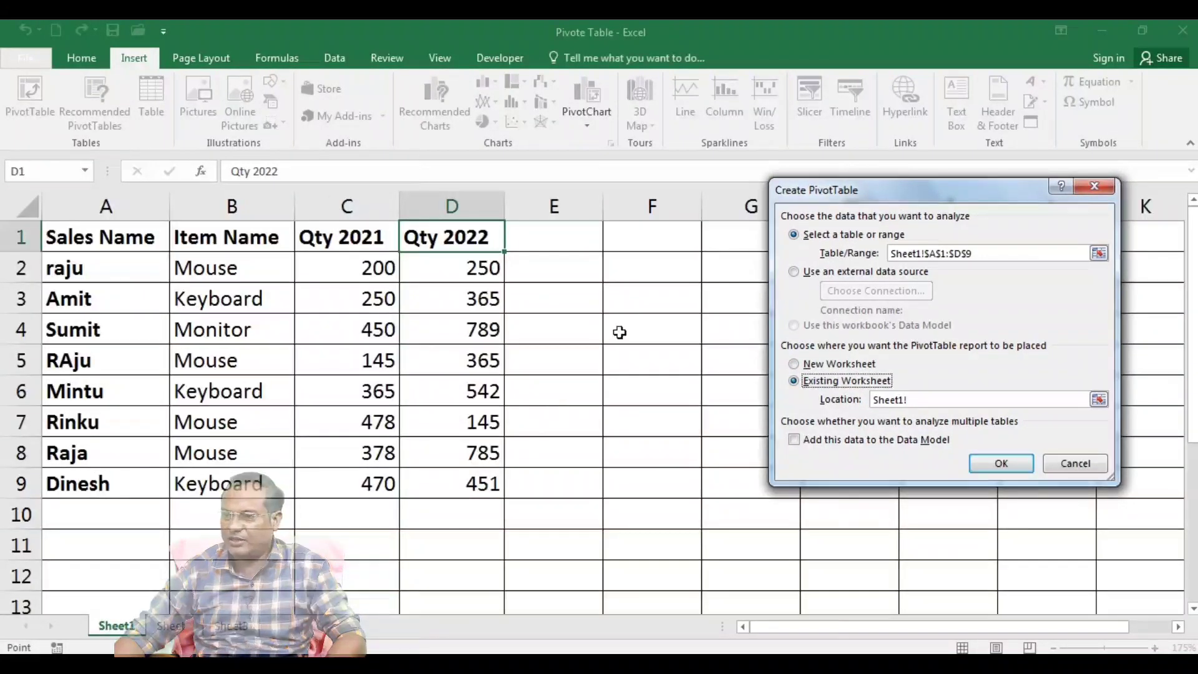
left_click(632, 301)
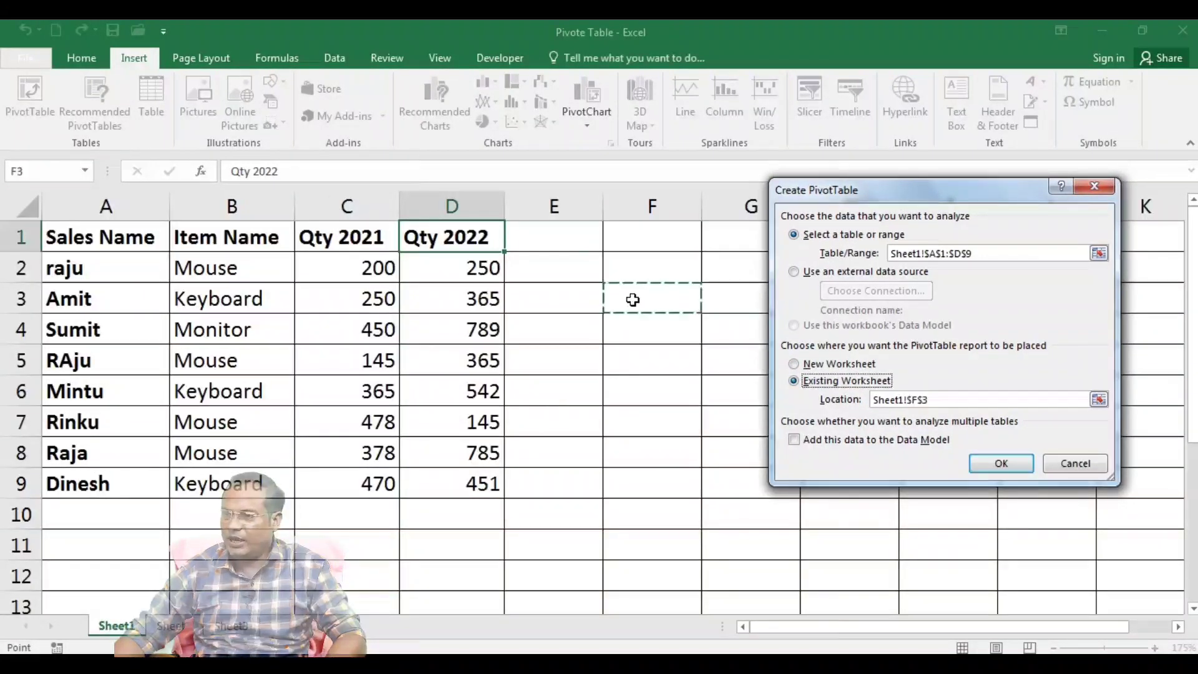
left_click(1001, 463)
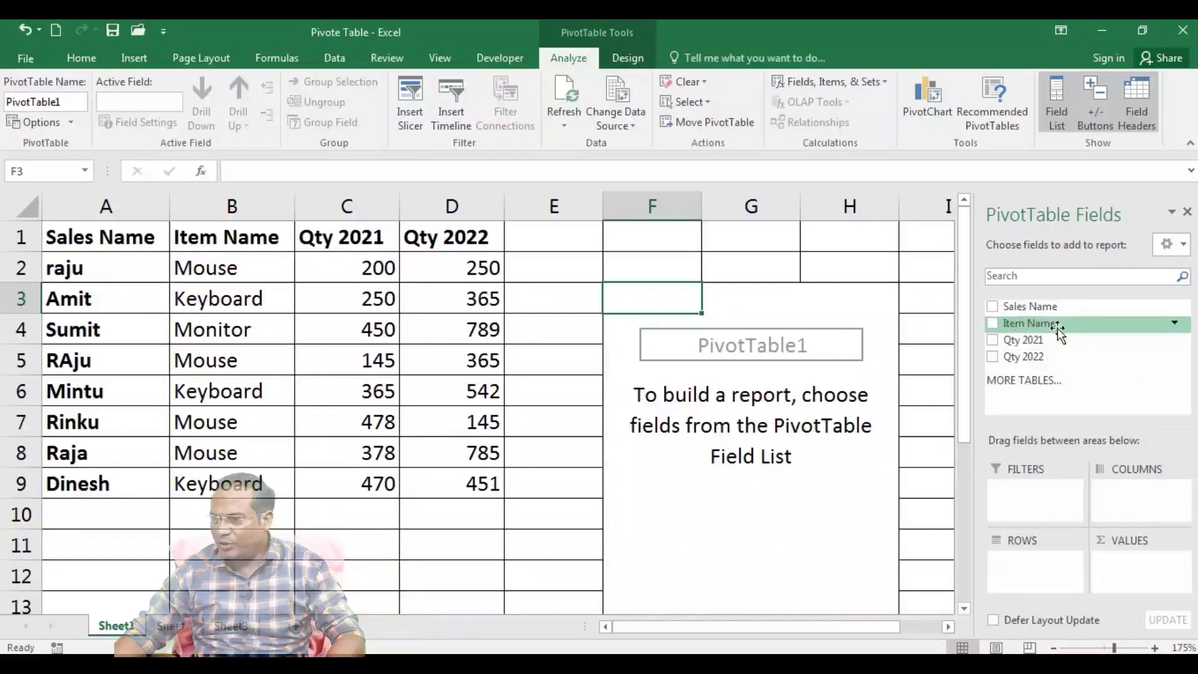
Add Sales Name as pivot rows with summed Qty 2021 and Qty 2022 values
mouse_move(1029, 305)
left_click(992, 306)
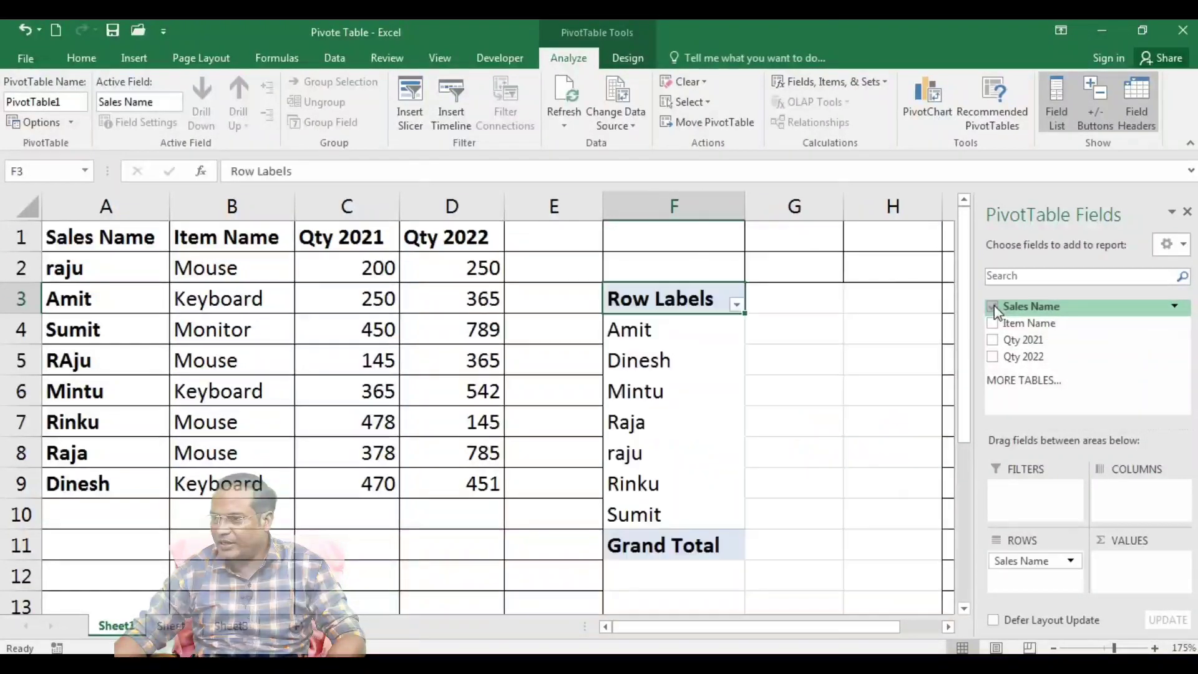
left_click(993, 339)
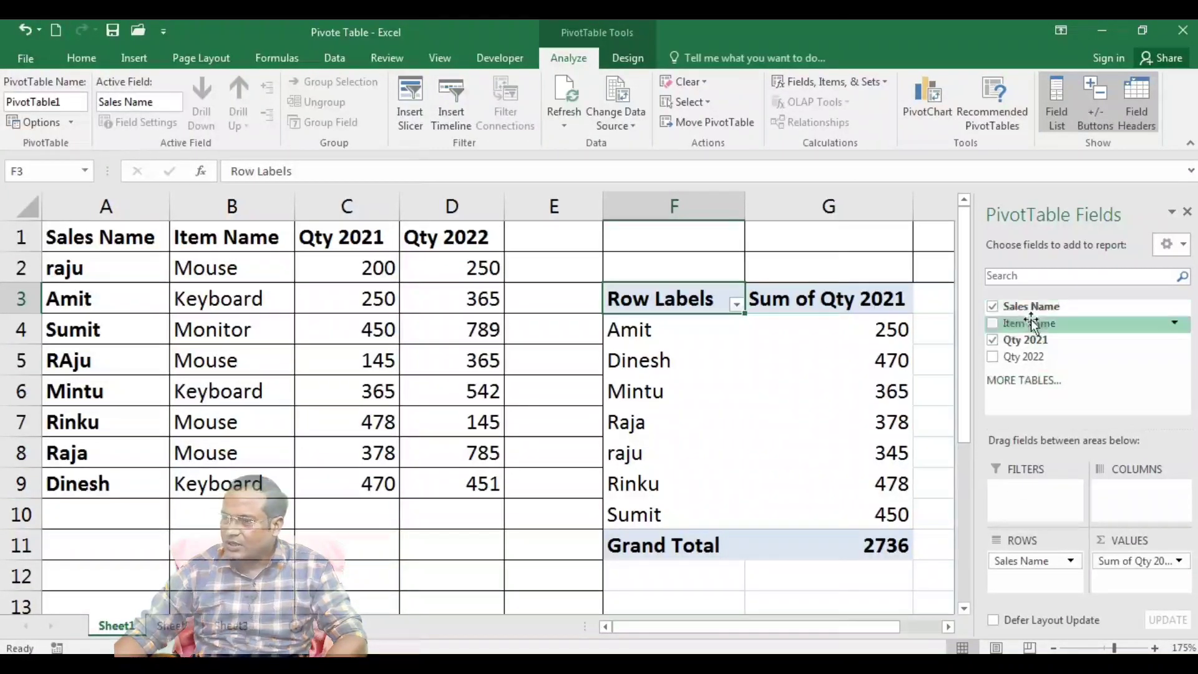
left_click(992, 357)
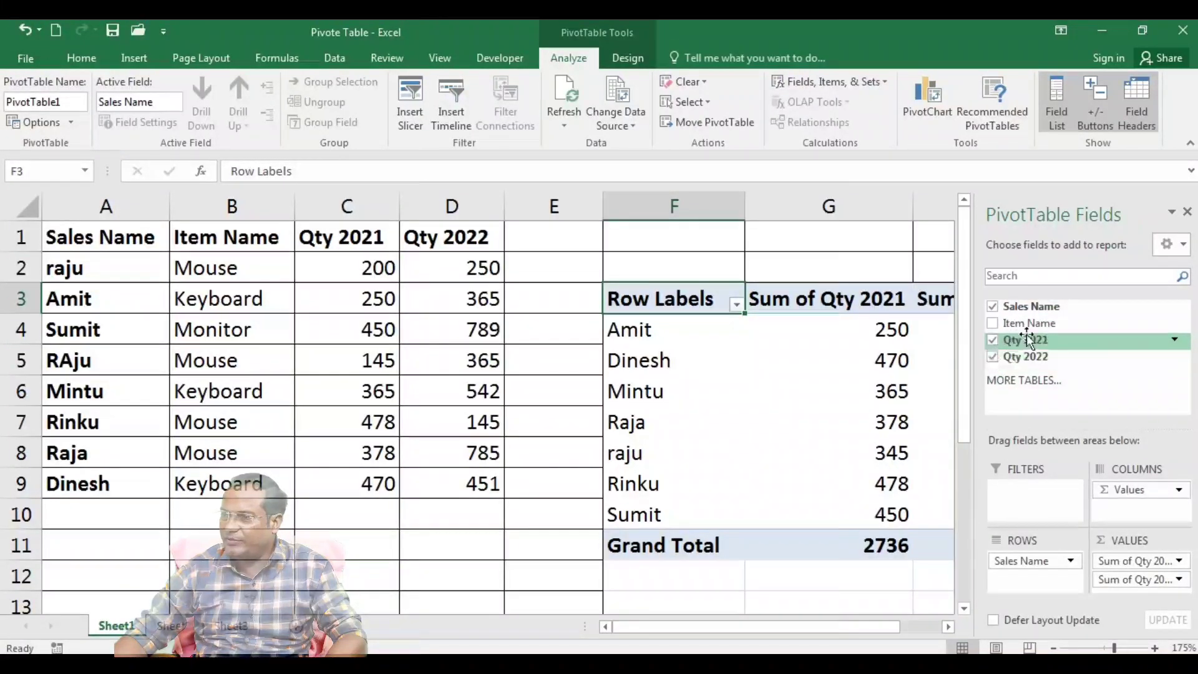
Narrow pivot columns G, F and H, bringing column H to width 10.71
left_click_drag(913, 206, 850, 209)
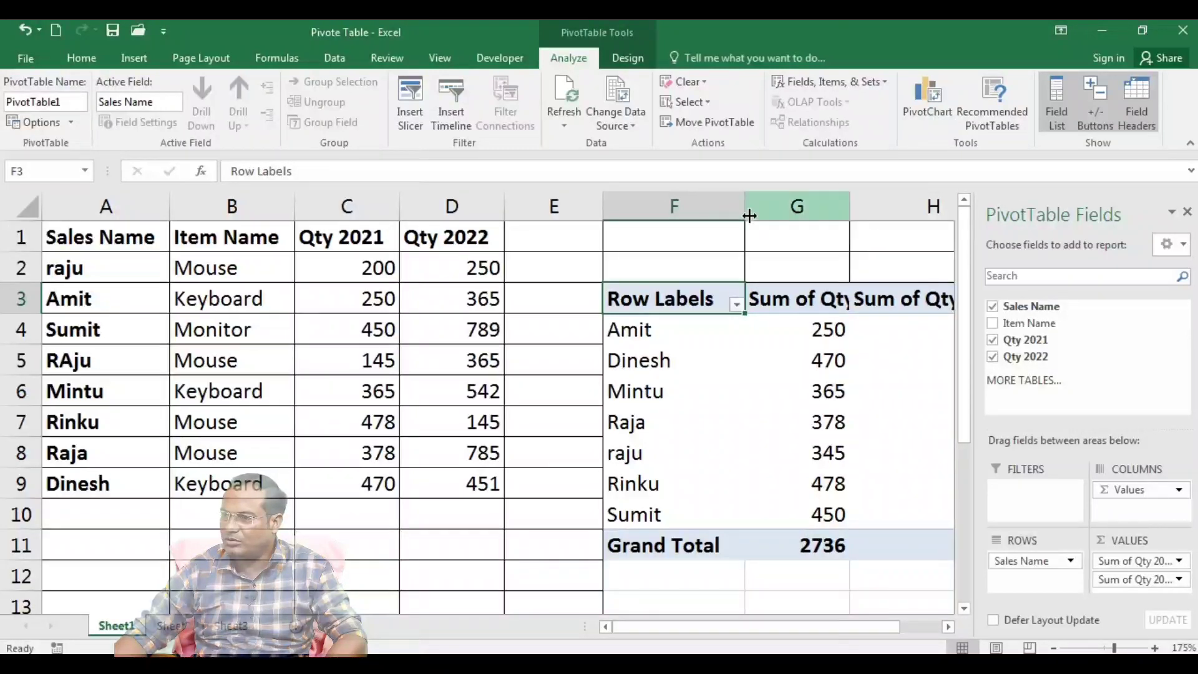
left_click_drag(744, 208, 715, 201)
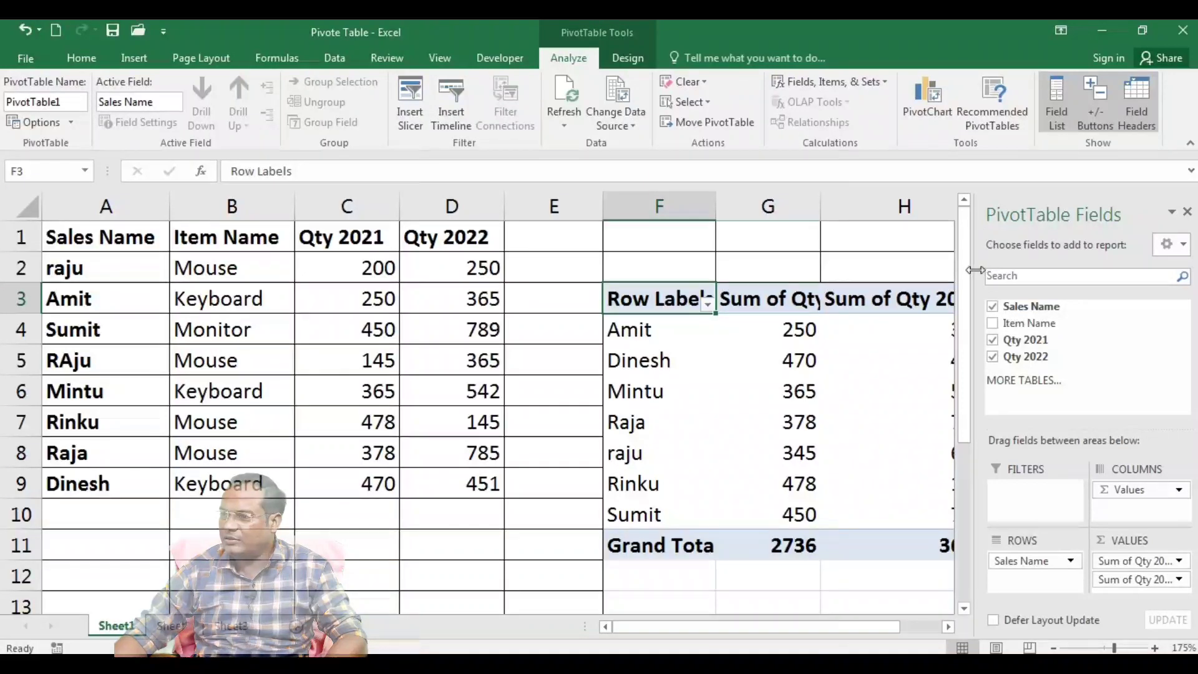
left_click(906, 211)
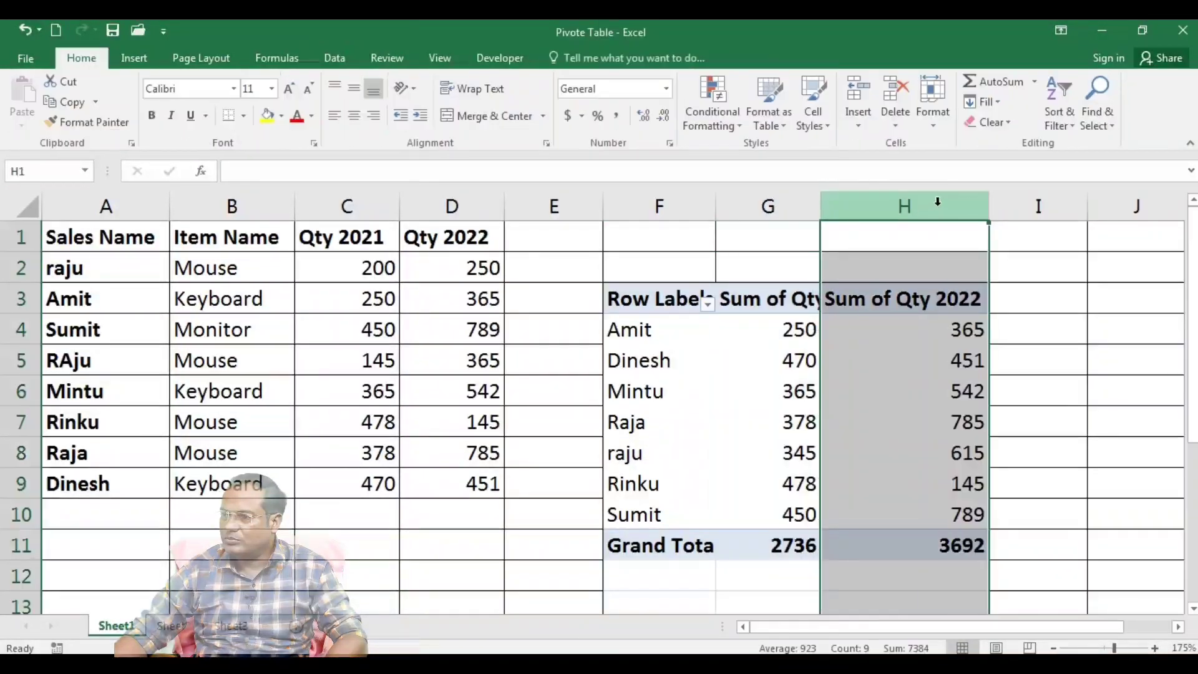
left_click_drag(989, 208, 944, 210)
left_click(416, 388)
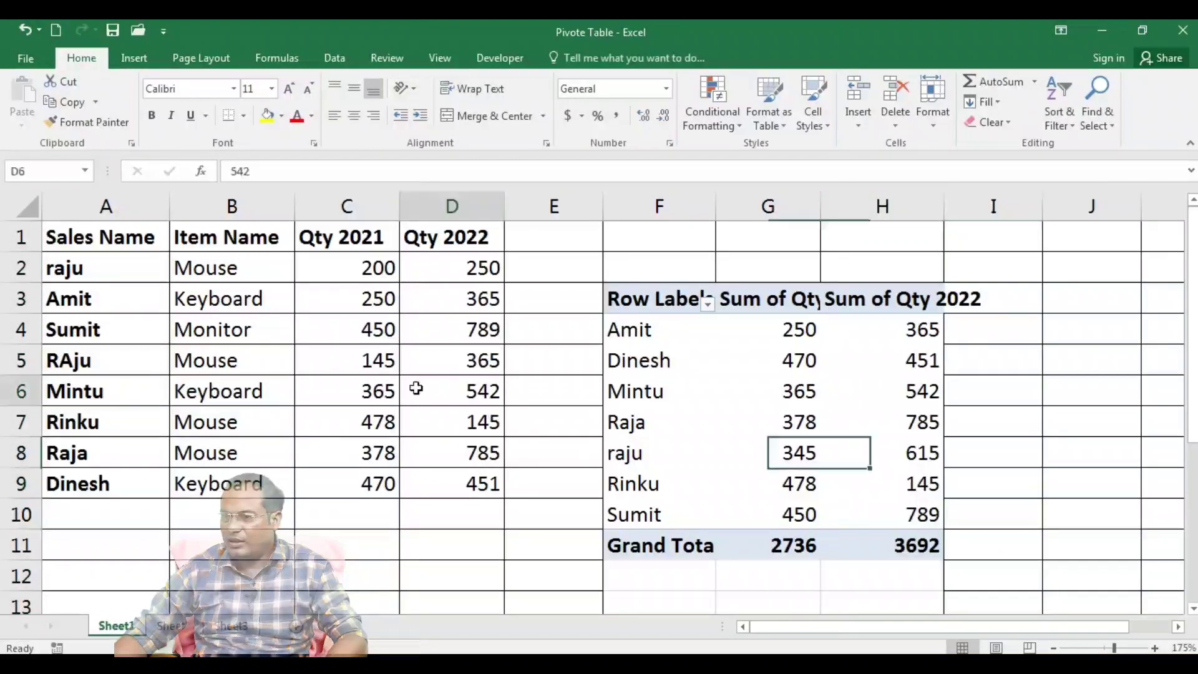
left_click(655, 390)
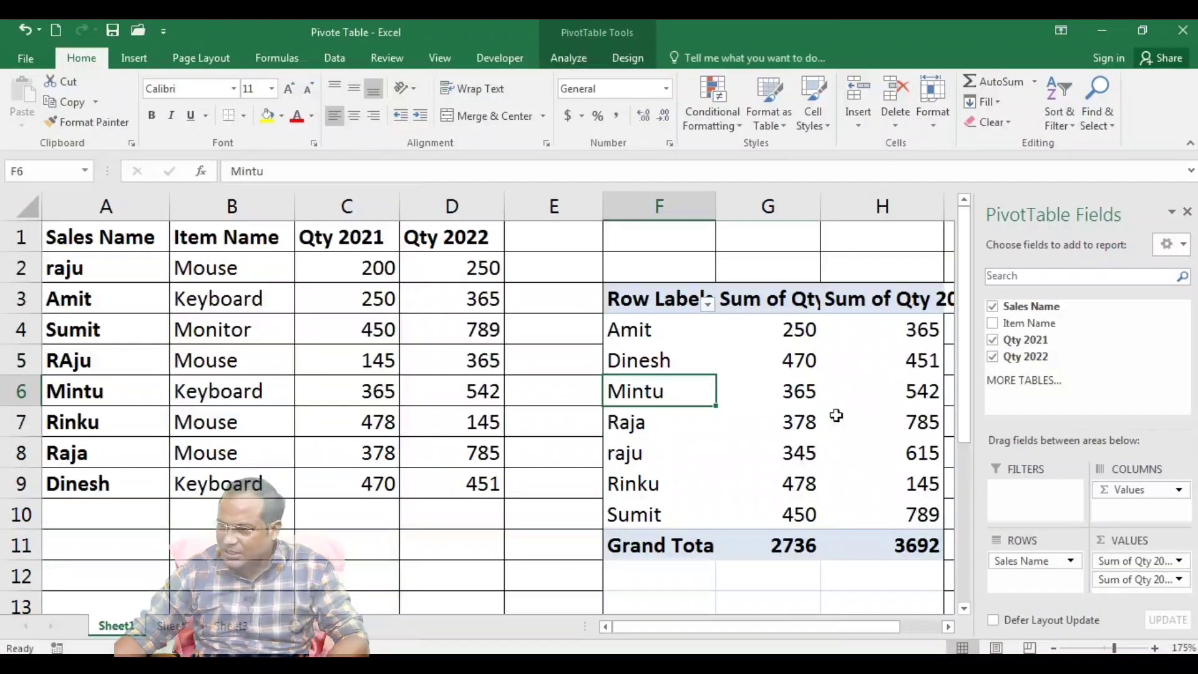
Reorder the Rows fields so Item Name comes first with Sales Name nested beneath it
left_click(992, 324)
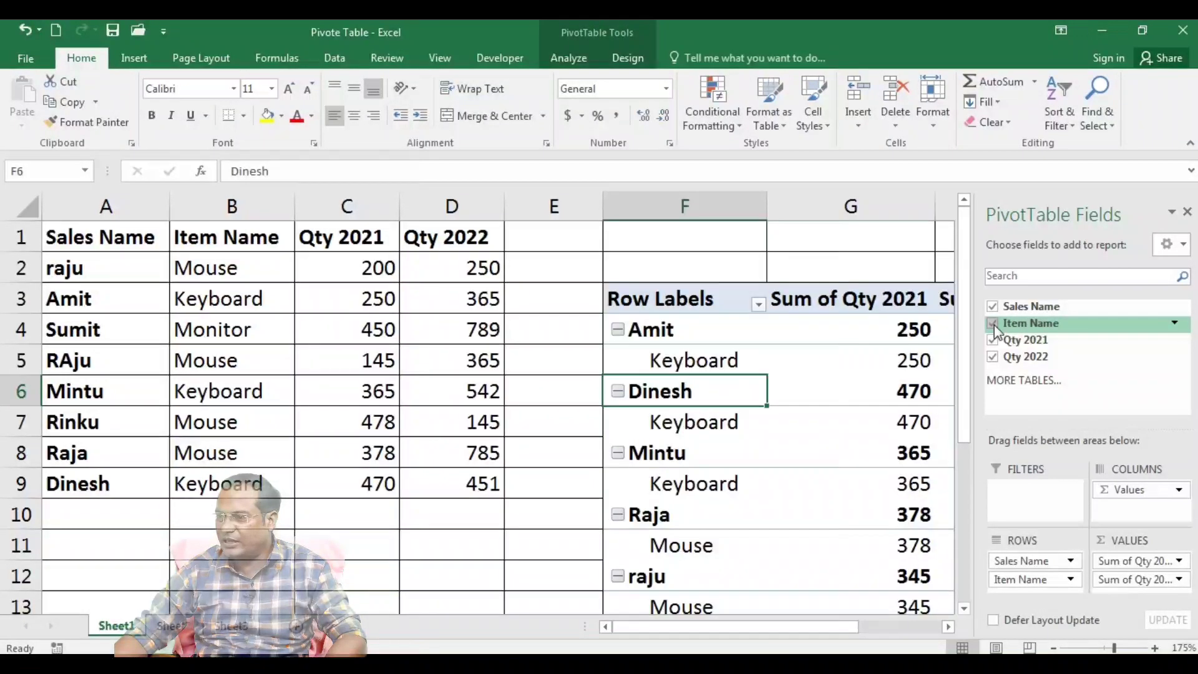
left_click(992, 323)
left_click(992, 306)
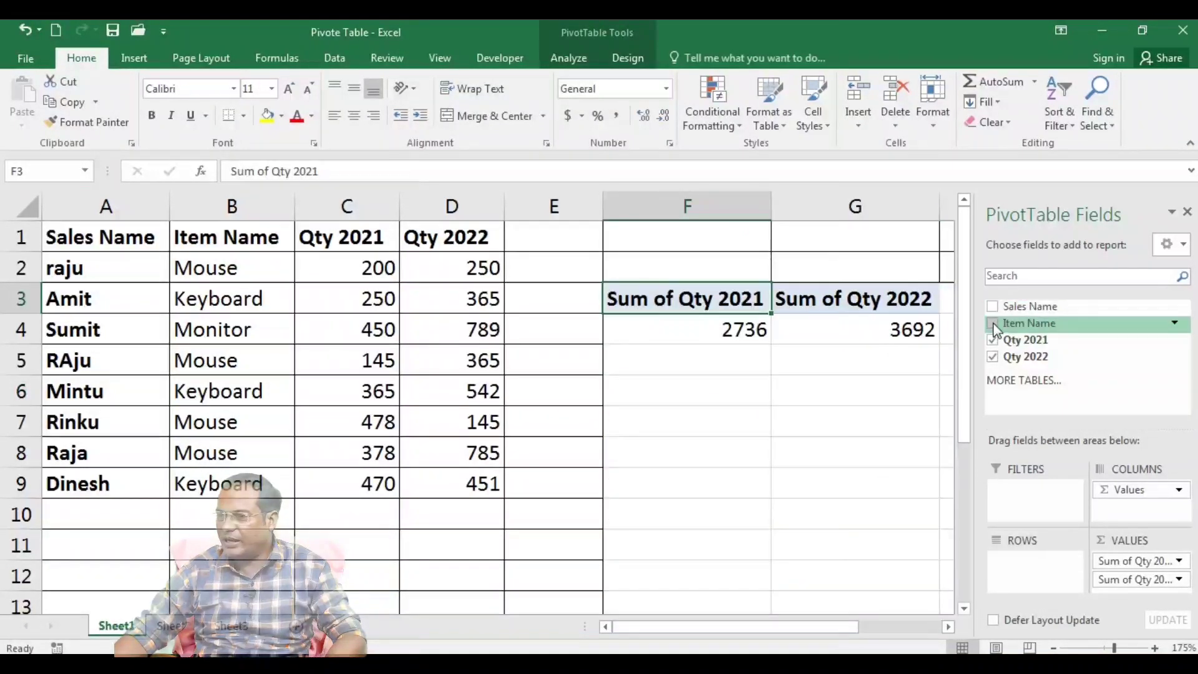
left_click(992, 324)
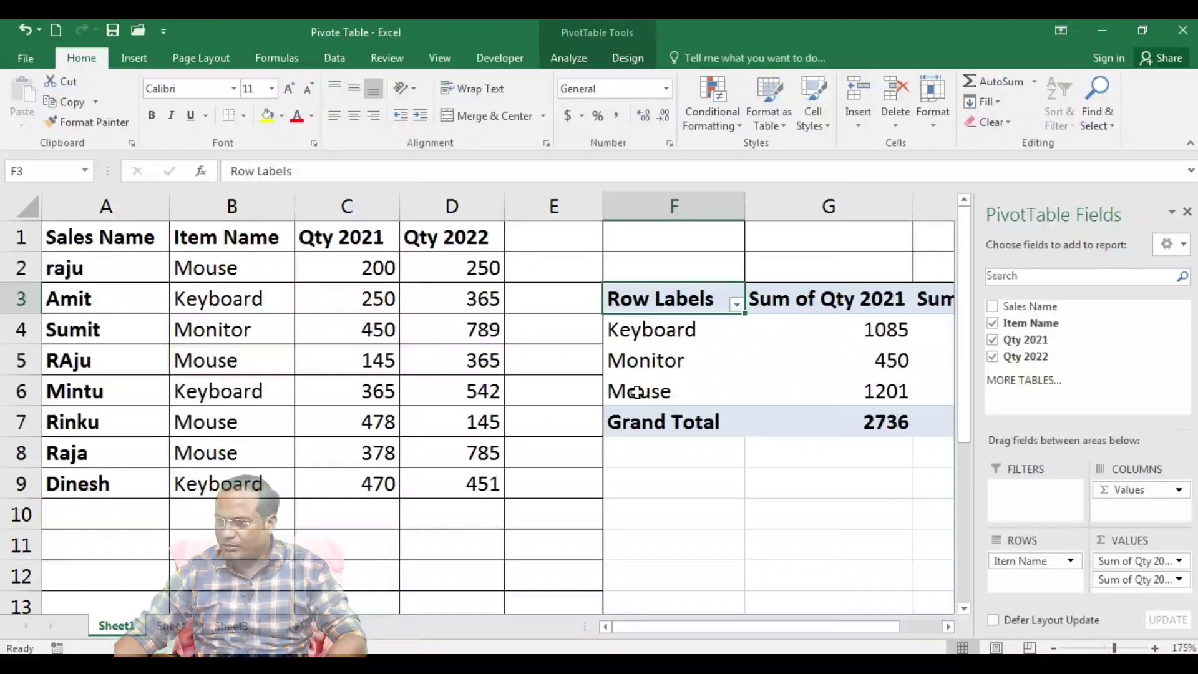
mouse_move(885, 391)
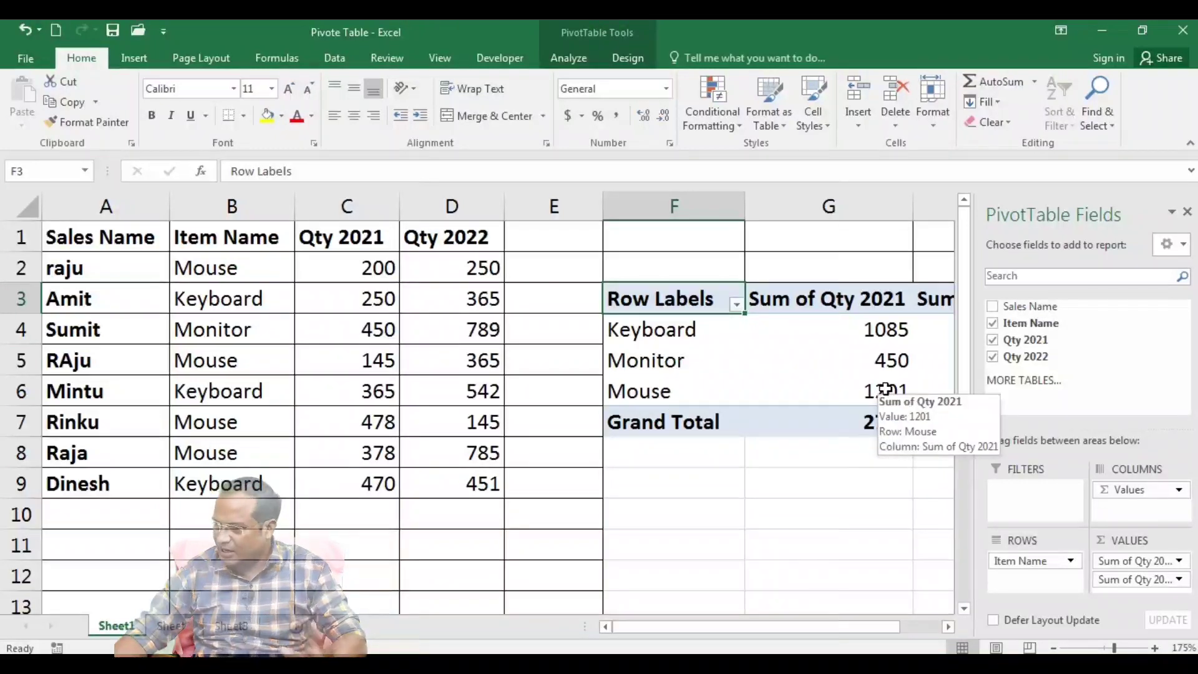
left_click(995, 308)
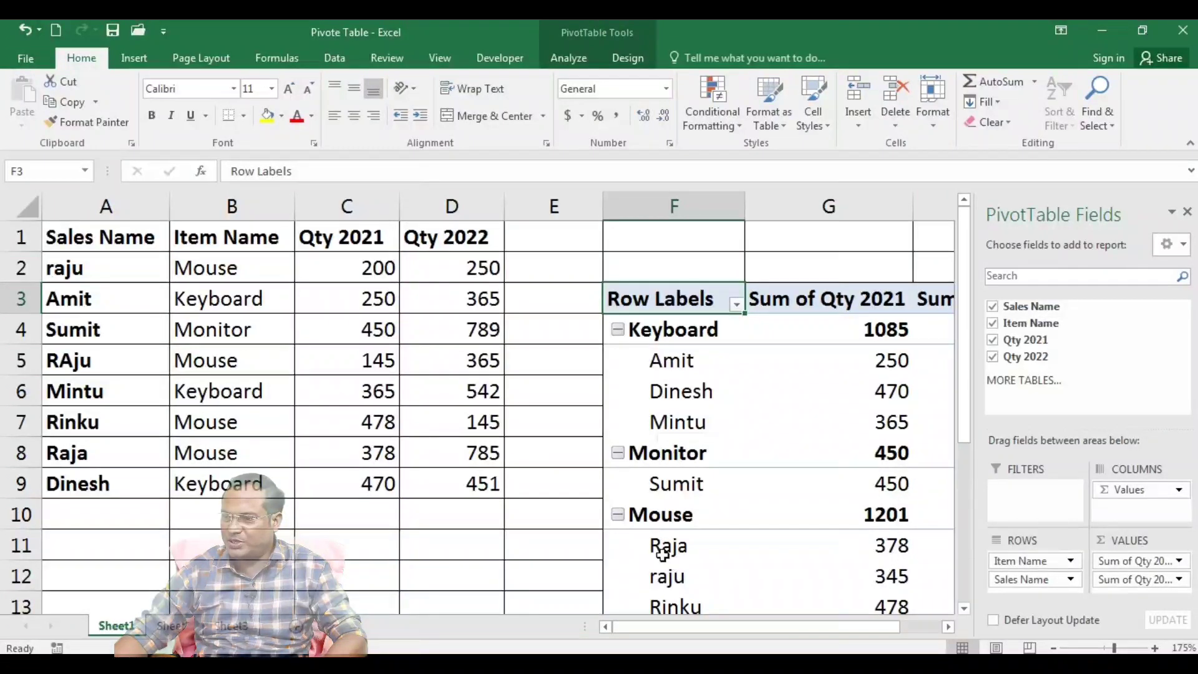
scroll(686, 549, "down", 2)
scroll(682, 542, "down", 1)
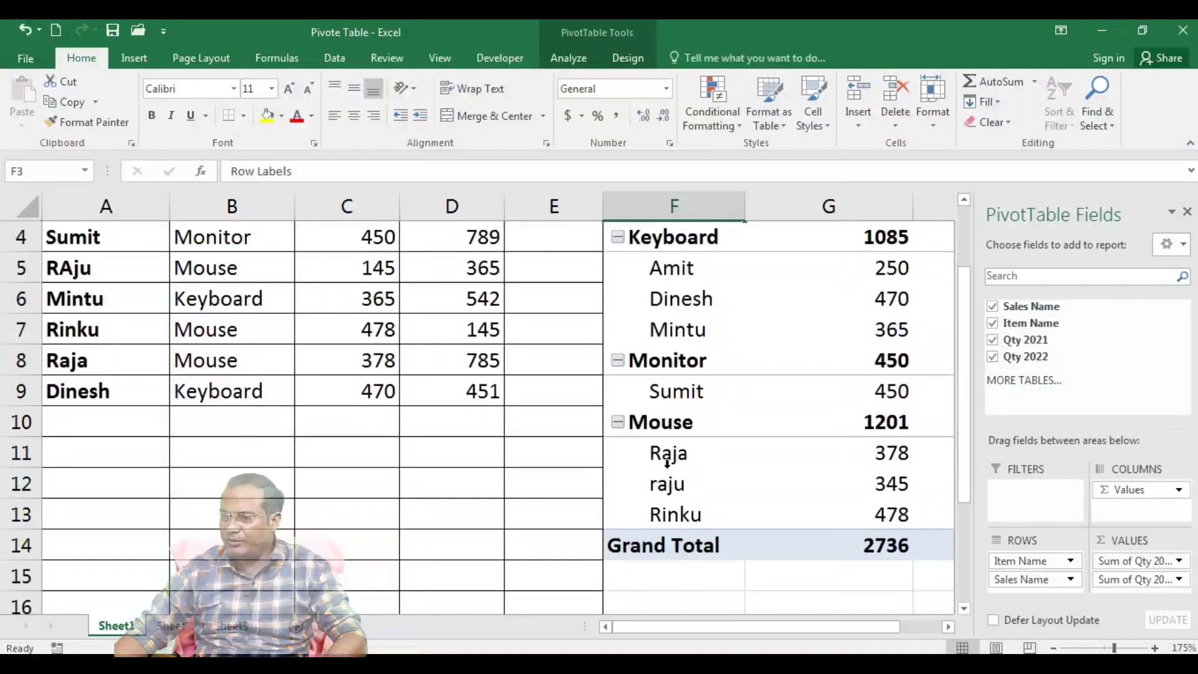
scroll(852, 525, "up", 1)
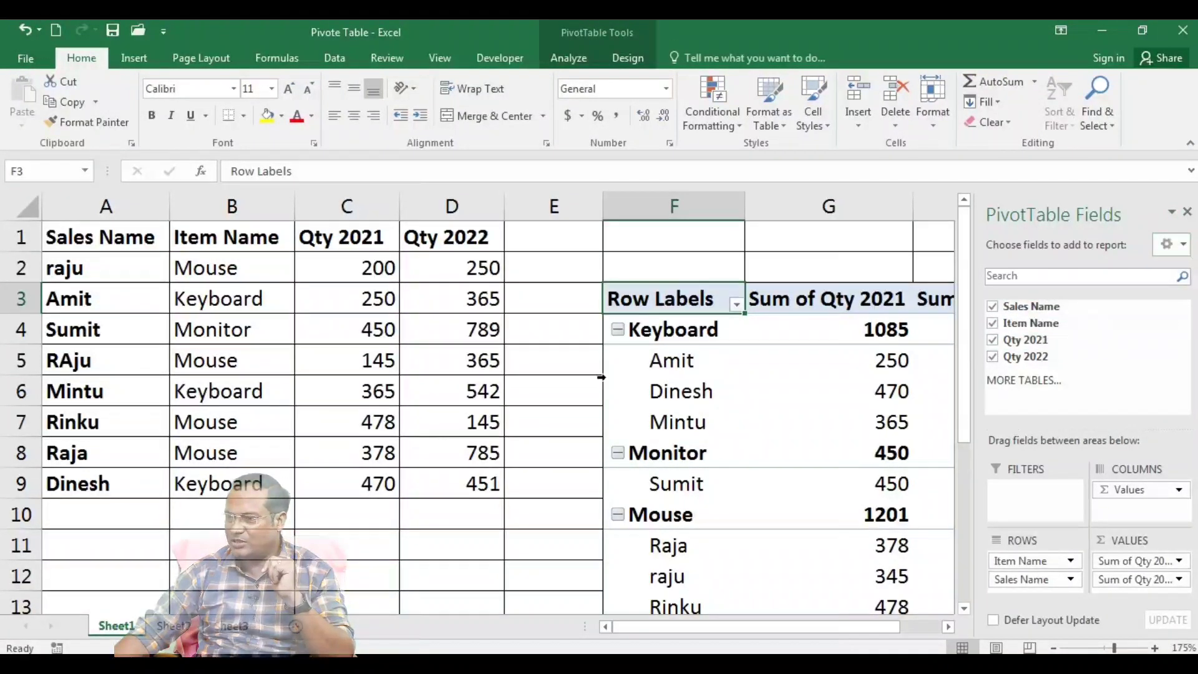
Remove Sales Name so the pivot rows list only Keyboard, Monitor and Mouse totals
left_click(992, 322)
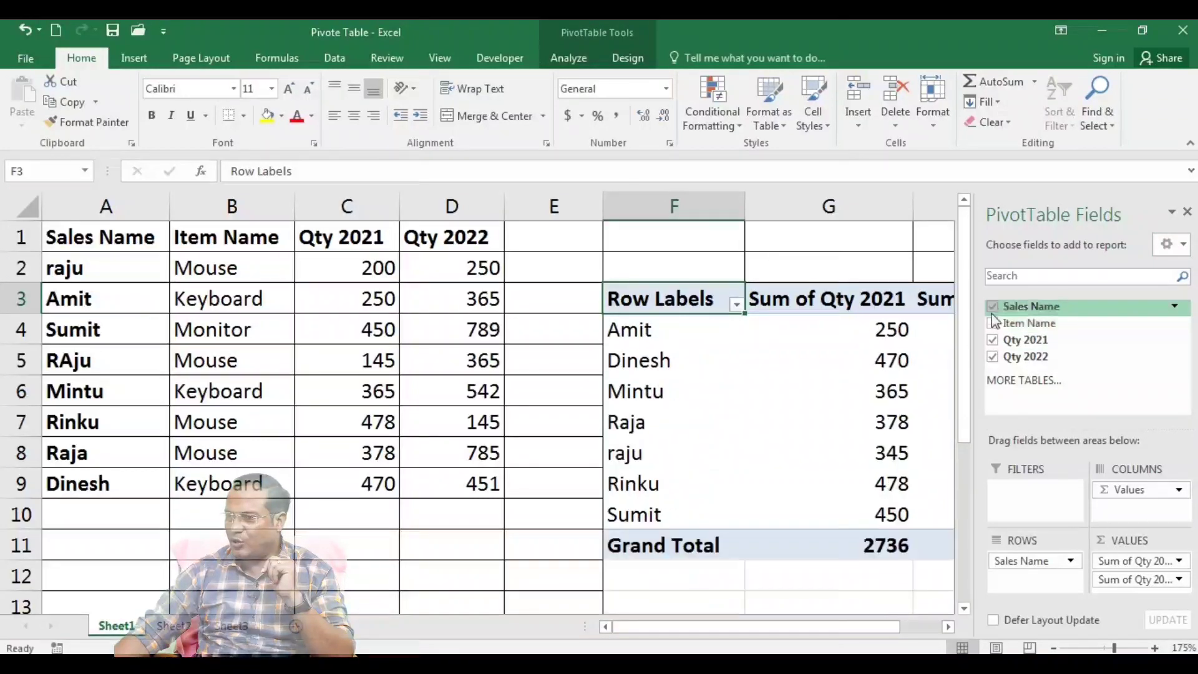
left_click(992, 306)
left_click(992, 323)
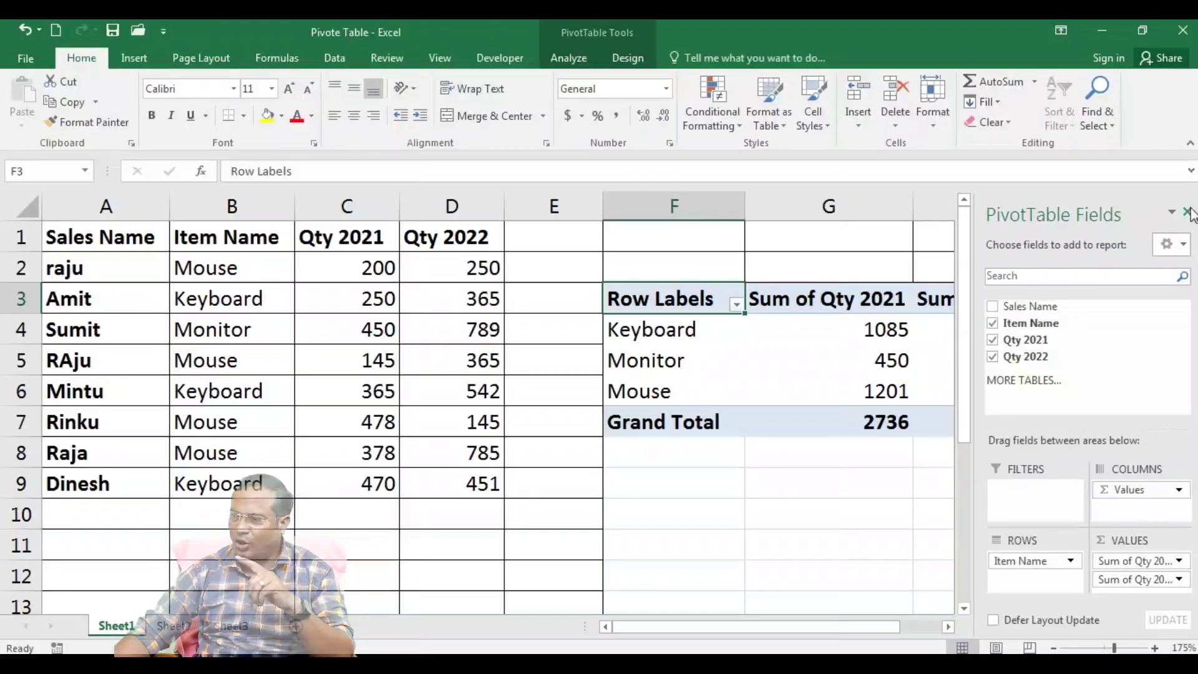
left_click(1188, 213)
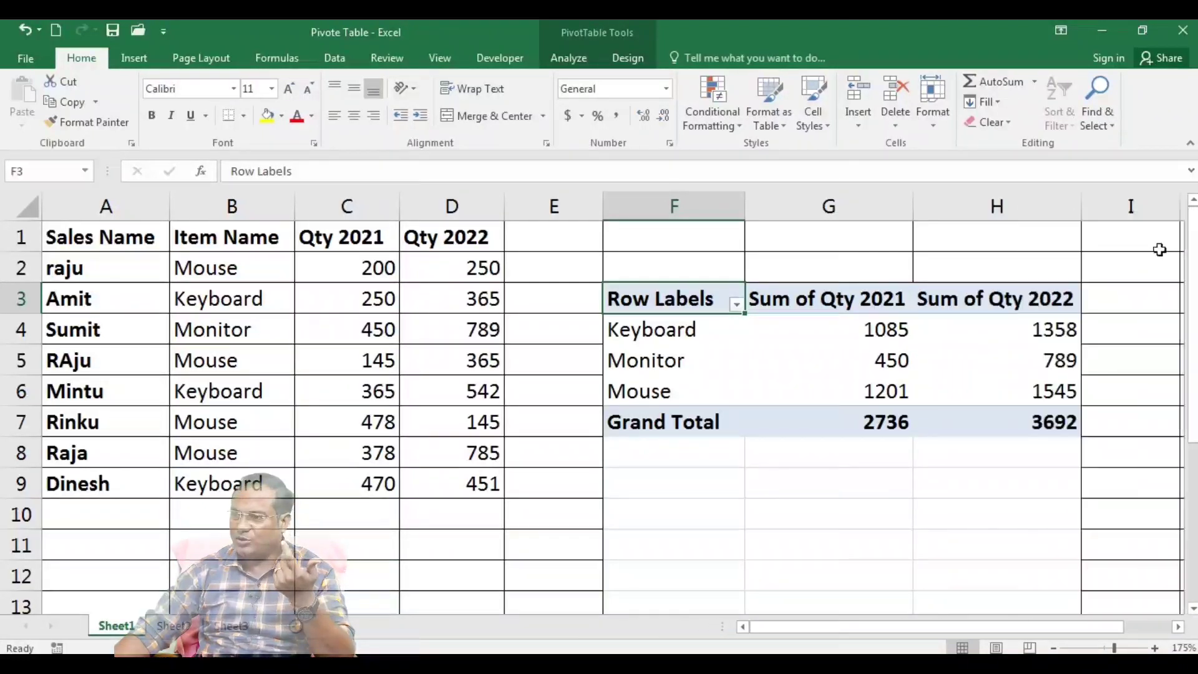
left_click(997, 299)
Check the Monitor row and Row Labels header, dismissing the pivot's shortcut menu unchanged
left_click(627, 361)
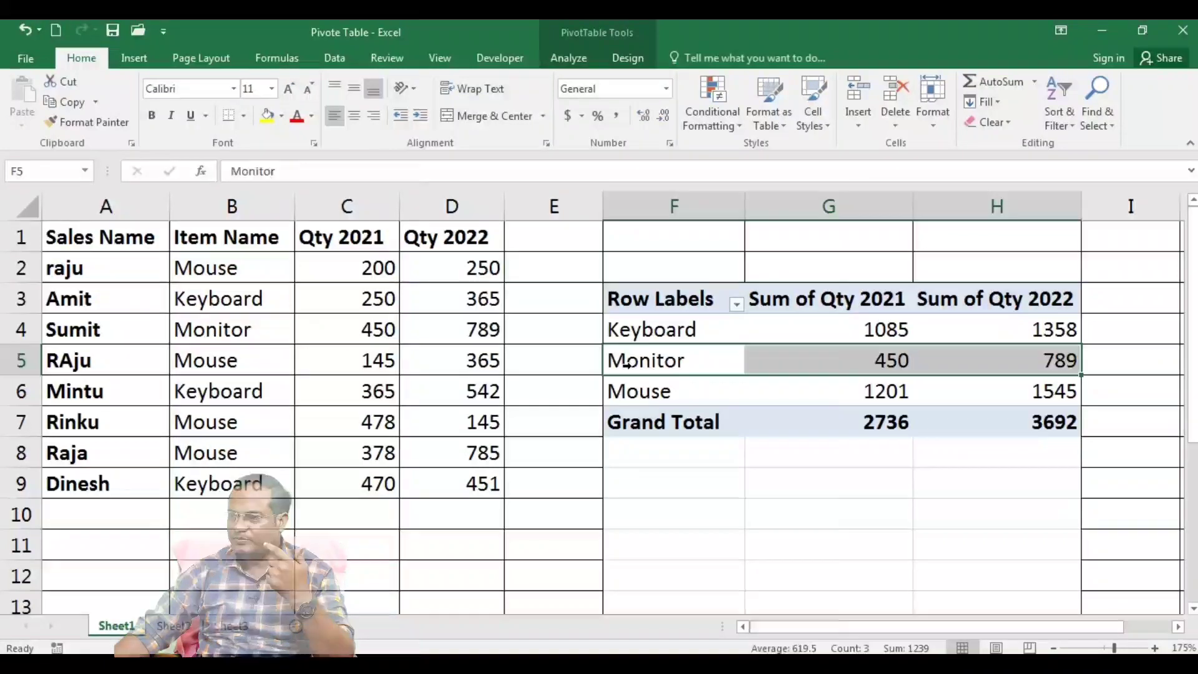
left_click(632, 300)
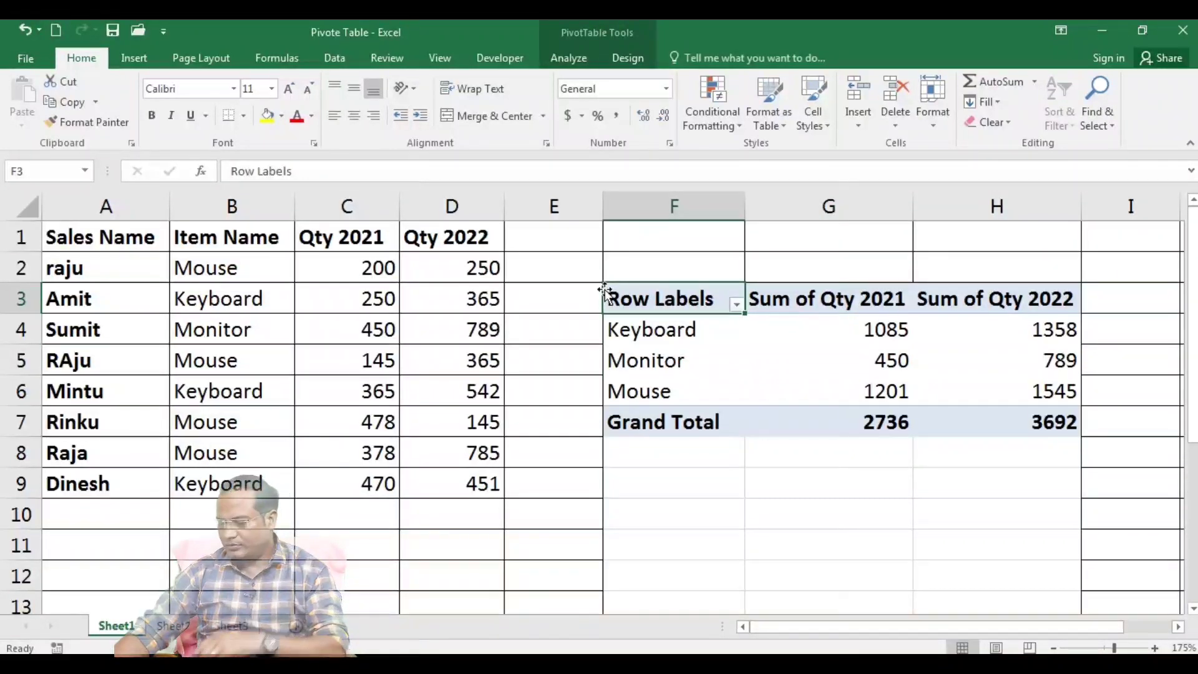
right_click(605, 289)
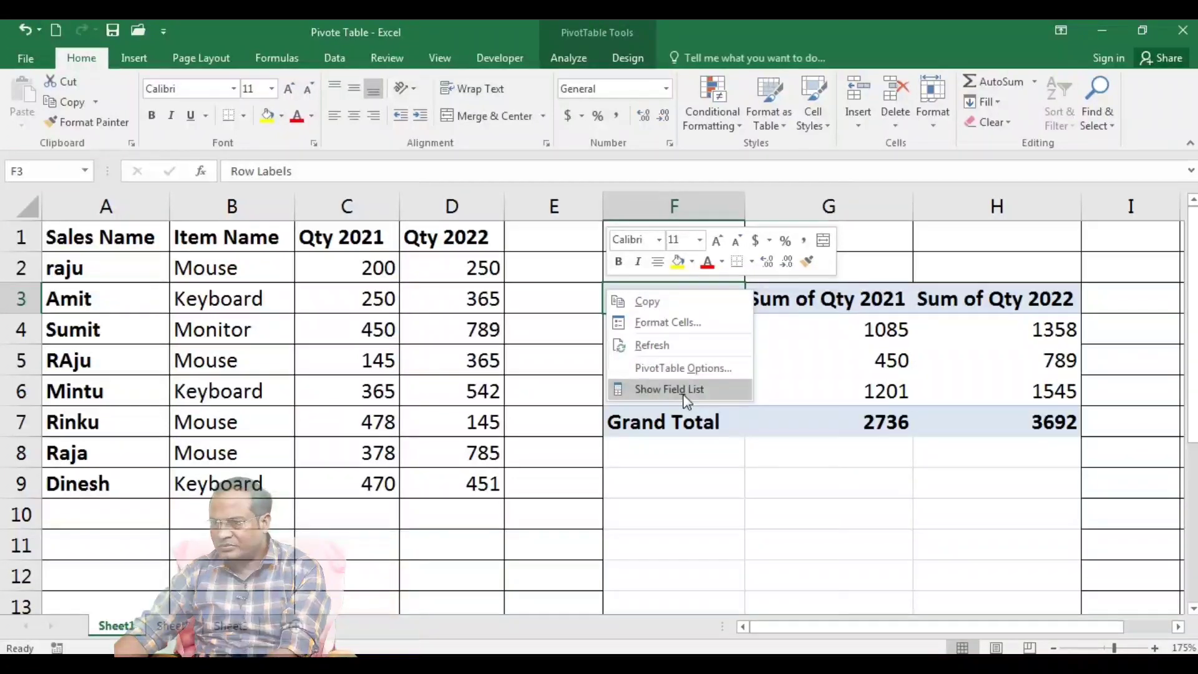
left_click(556, 302)
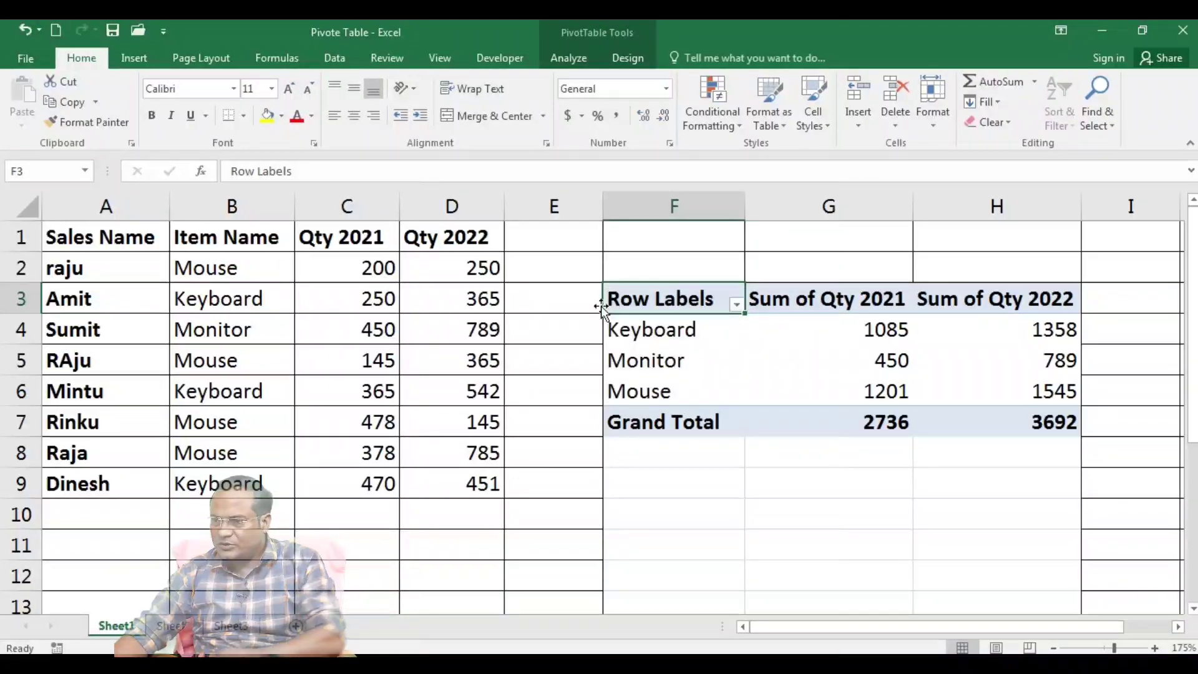
left_click(499, 298)
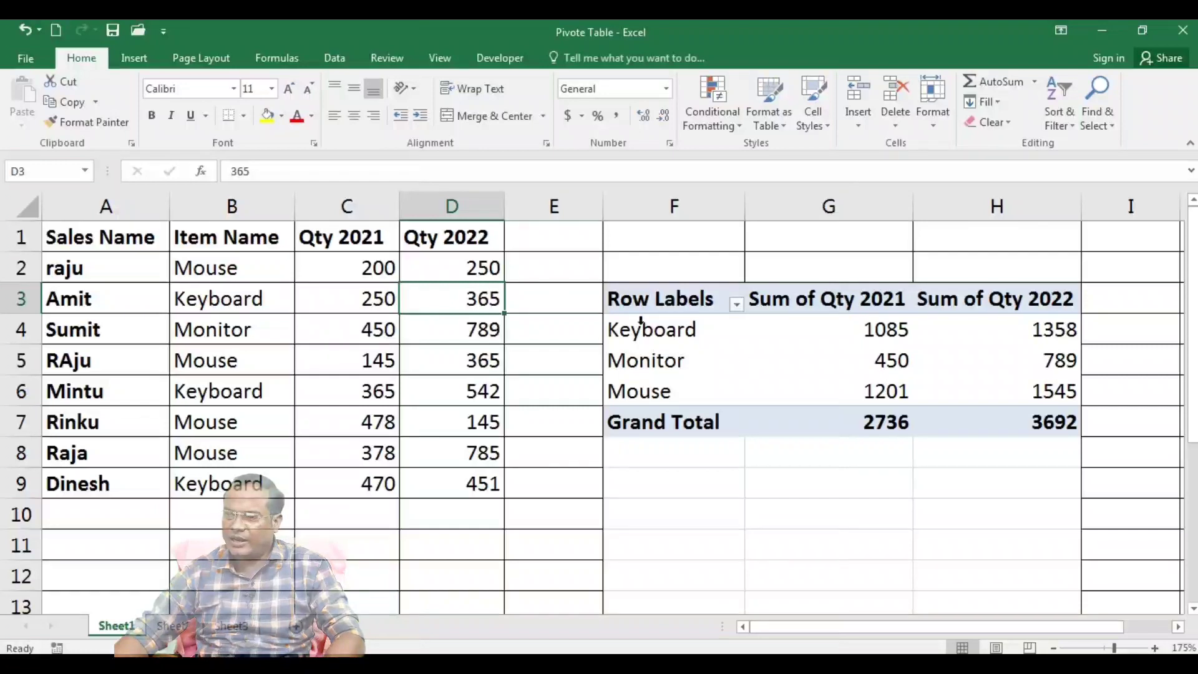
Select the pivot area E2:H13, delete it, and return to the A1:D9 sales data
left_click_drag(598, 272, 1030, 602)
key("Delete")
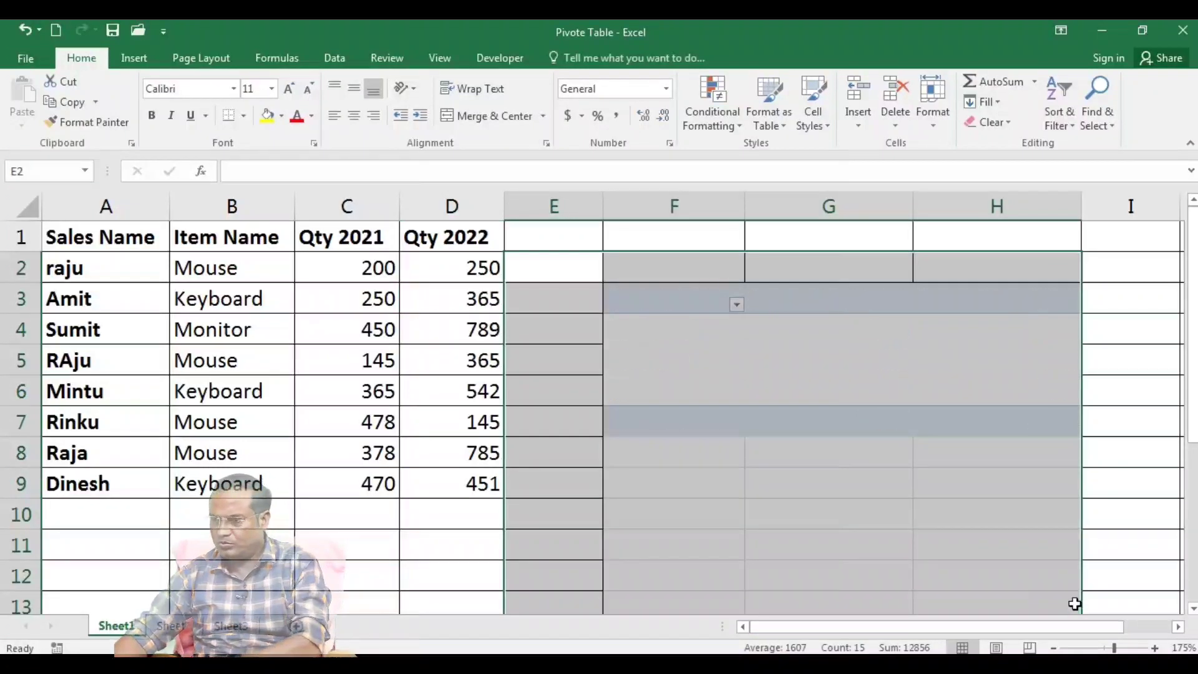
left_click(825, 511)
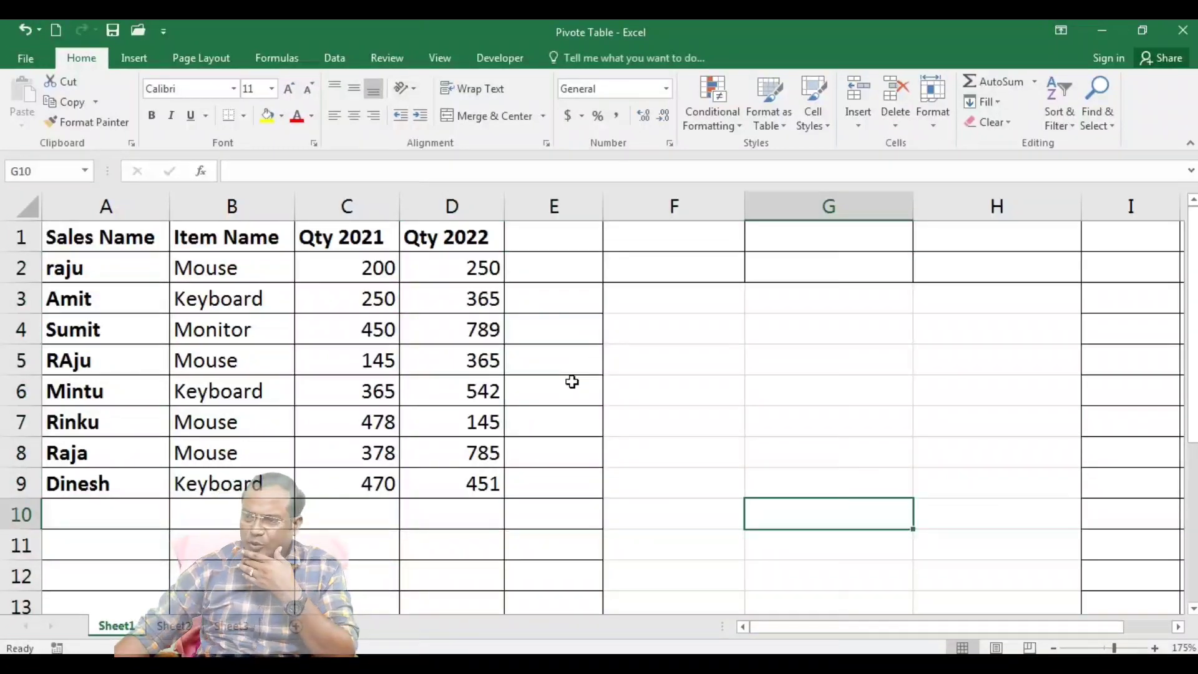
left_click(86, 240)
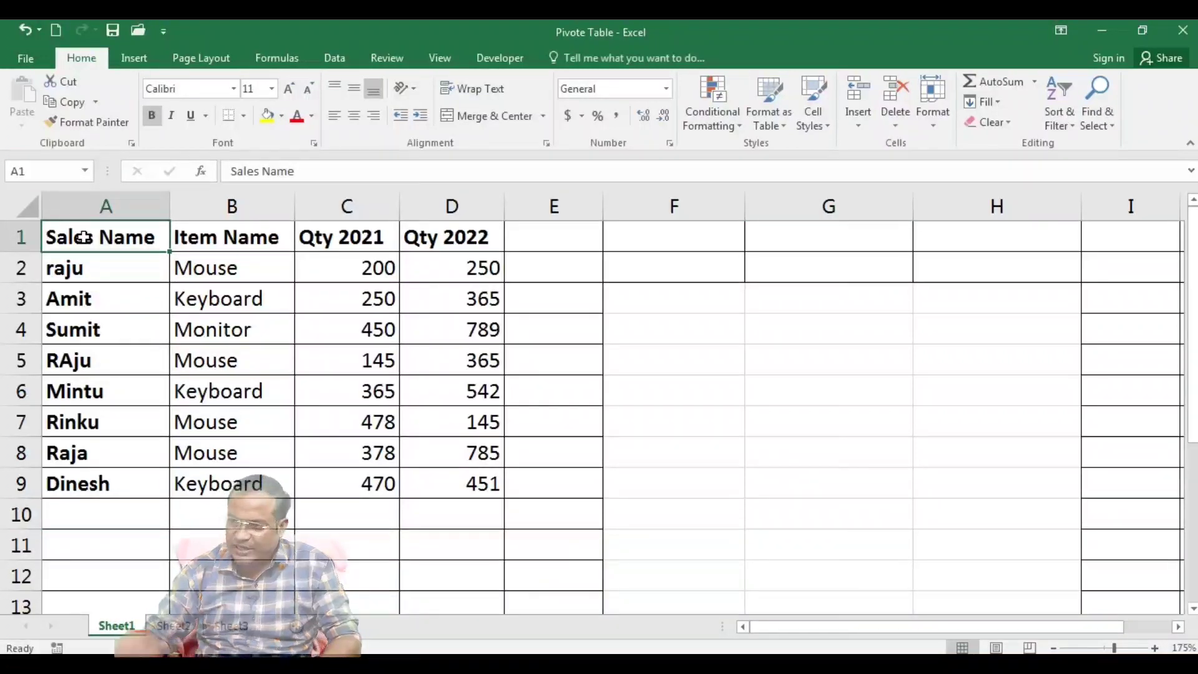
left_click(194, 357)
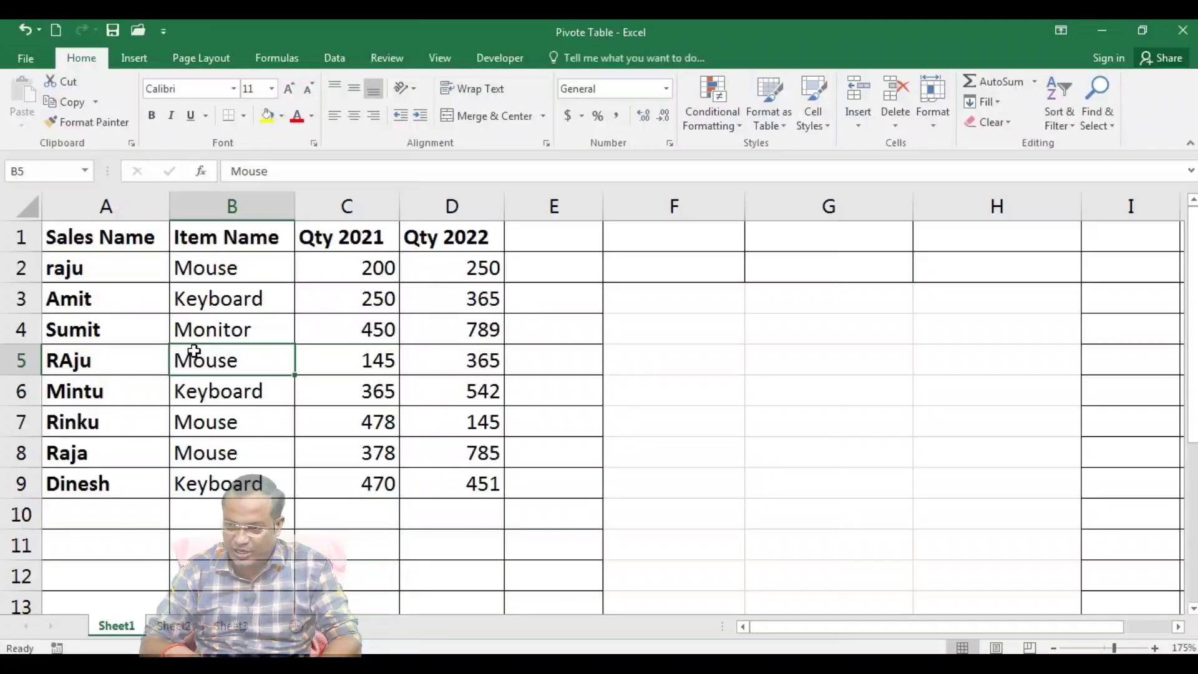
Convert $A$1:$D$9 into Table1 with Ctrl+T, keeping 'My table has headers' checked
key("ctrl+t")
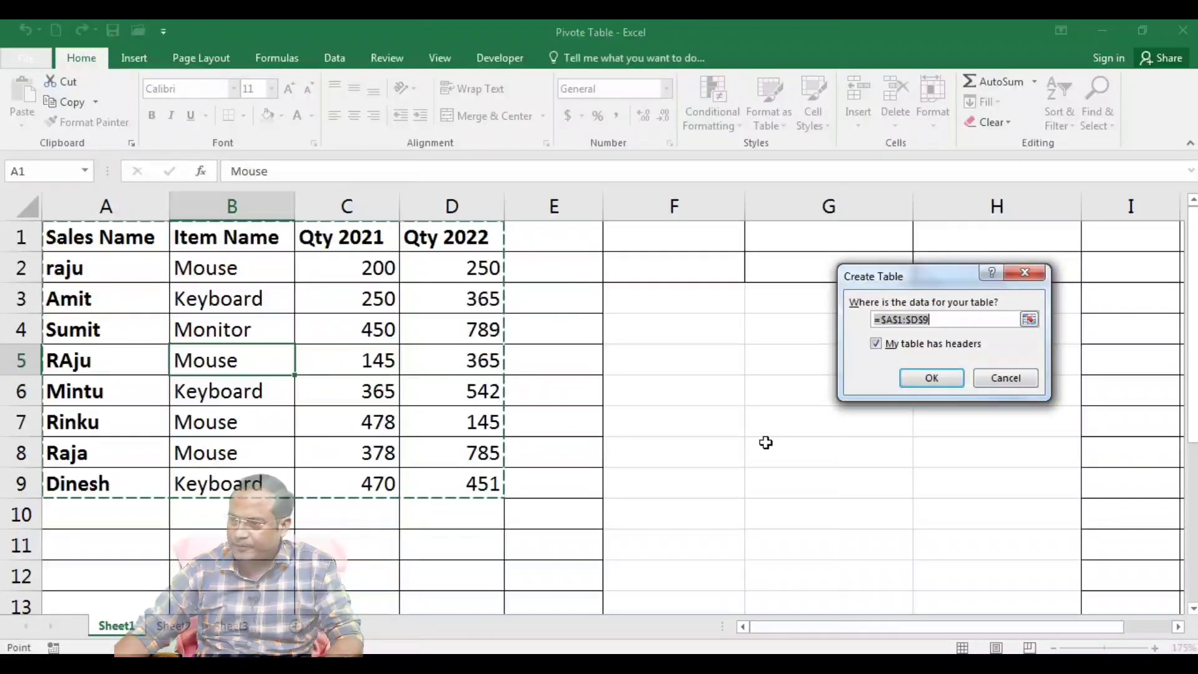
left_click(932, 378)
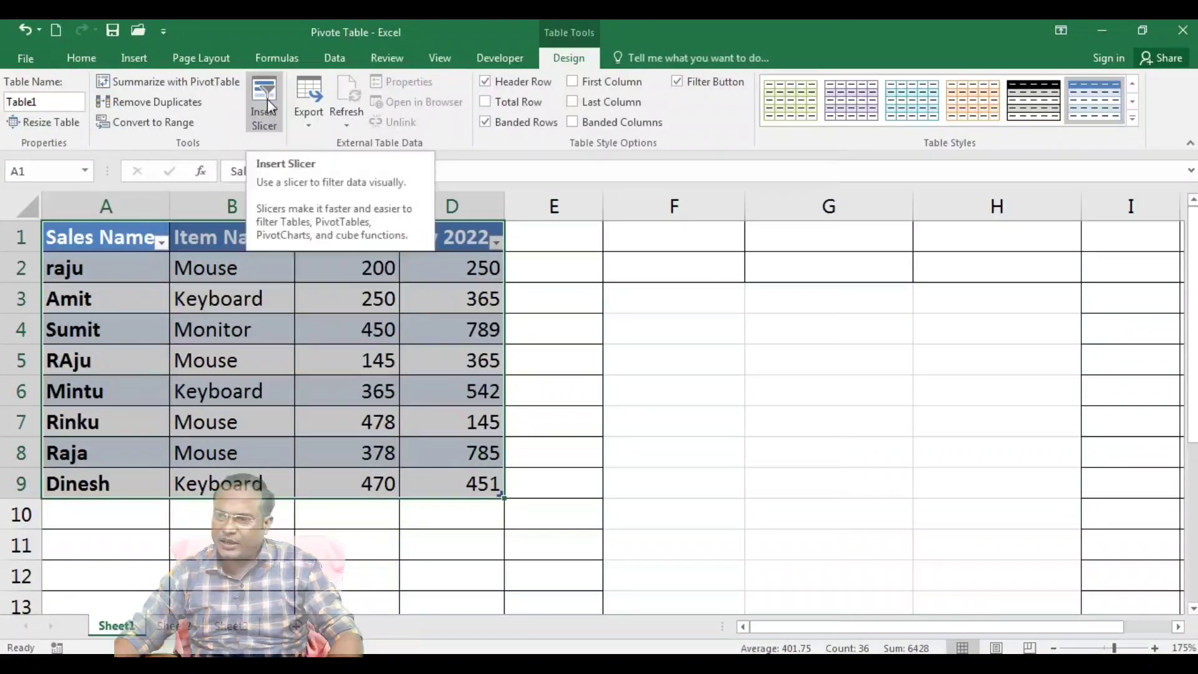
Choose Sales Name and Item Name as fields in the Insert Slicers dialog
left_click(267, 98)
left_click_drag(709, 252, 791, 256)
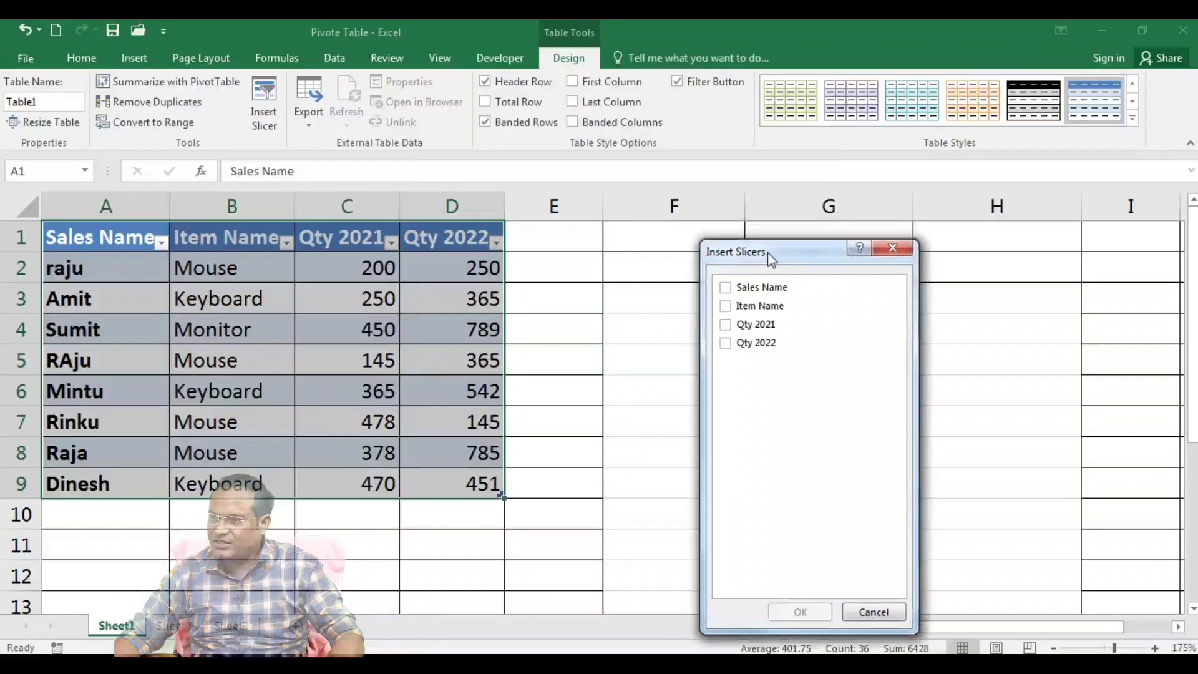
left_click(749, 292)
left_click(749, 308)
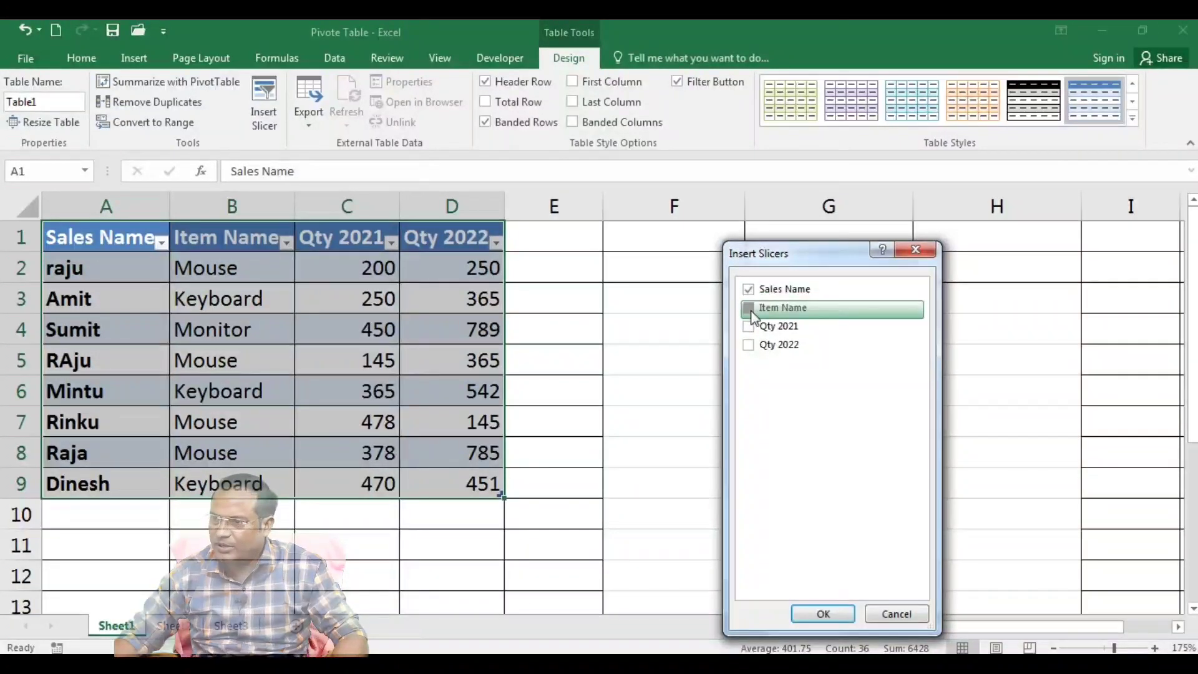
Create both slicers, move Item Name into columns G–H, and narrow the Sales Name slicer
left_click(822, 614)
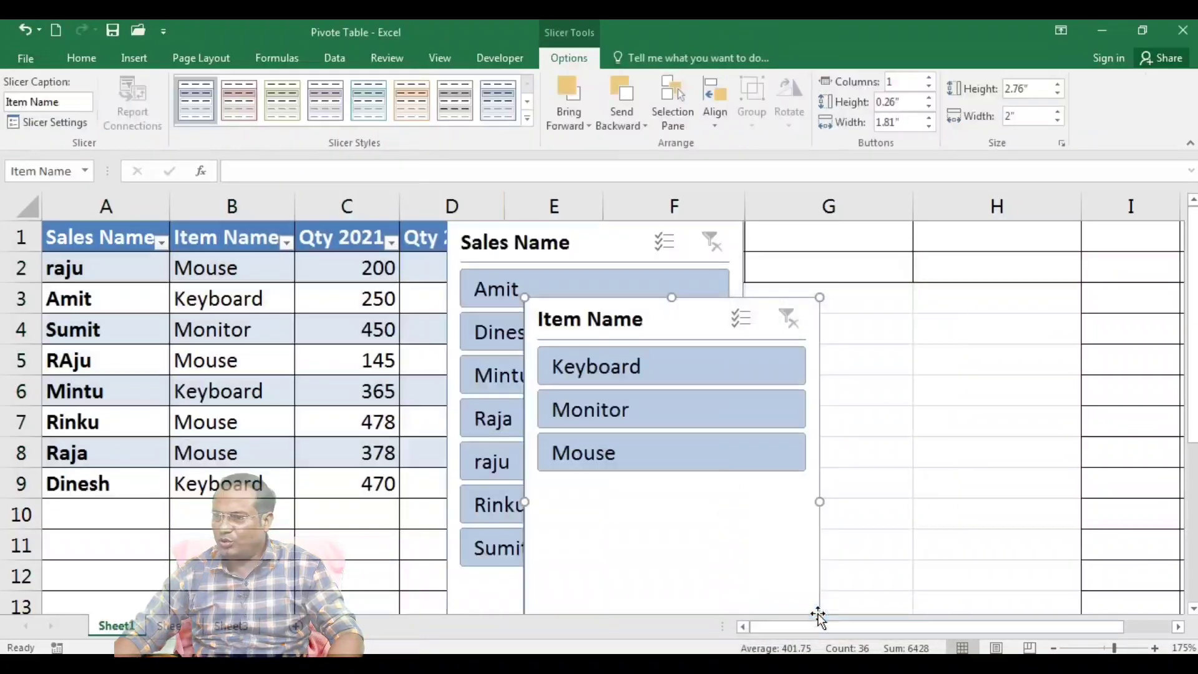
left_click_drag(608, 316, 892, 239)
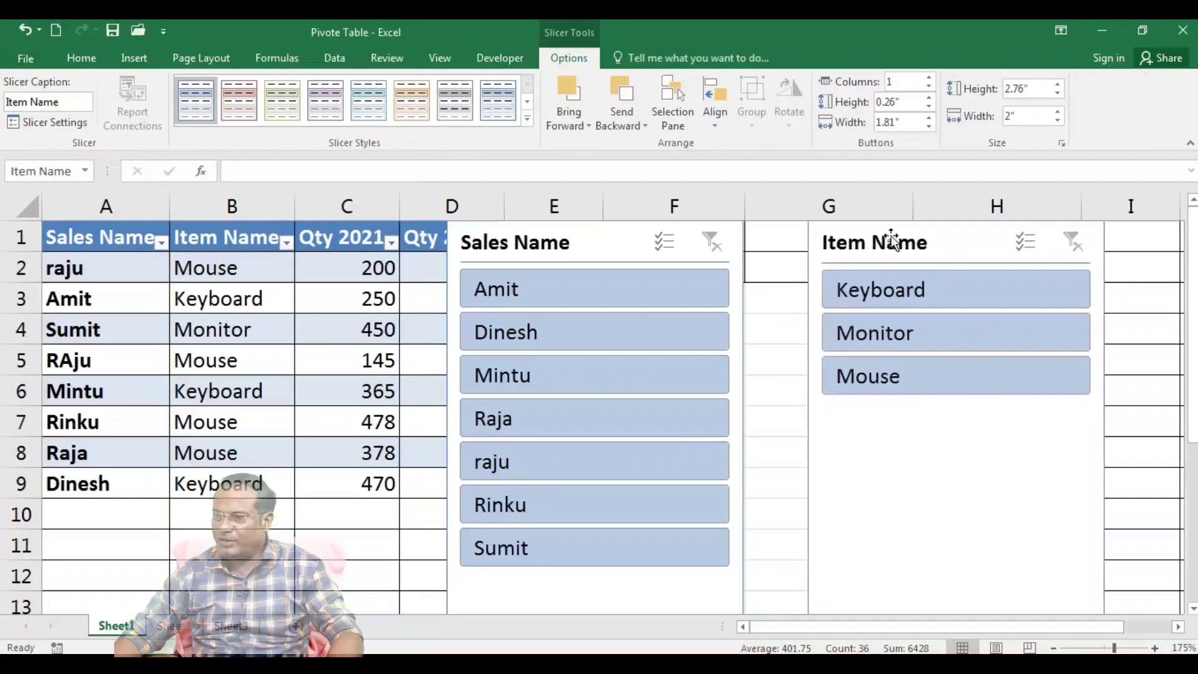
left_click_drag(586, 235, 614, 237)
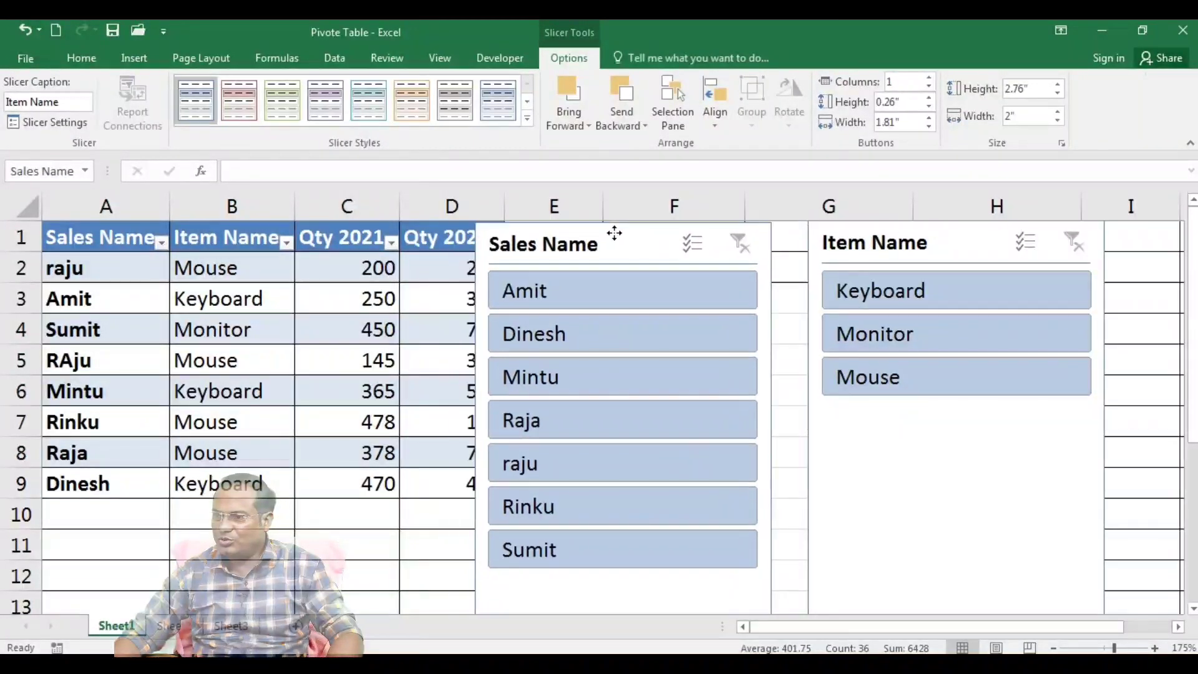
left_click_drag(772, 426, 635, 426)
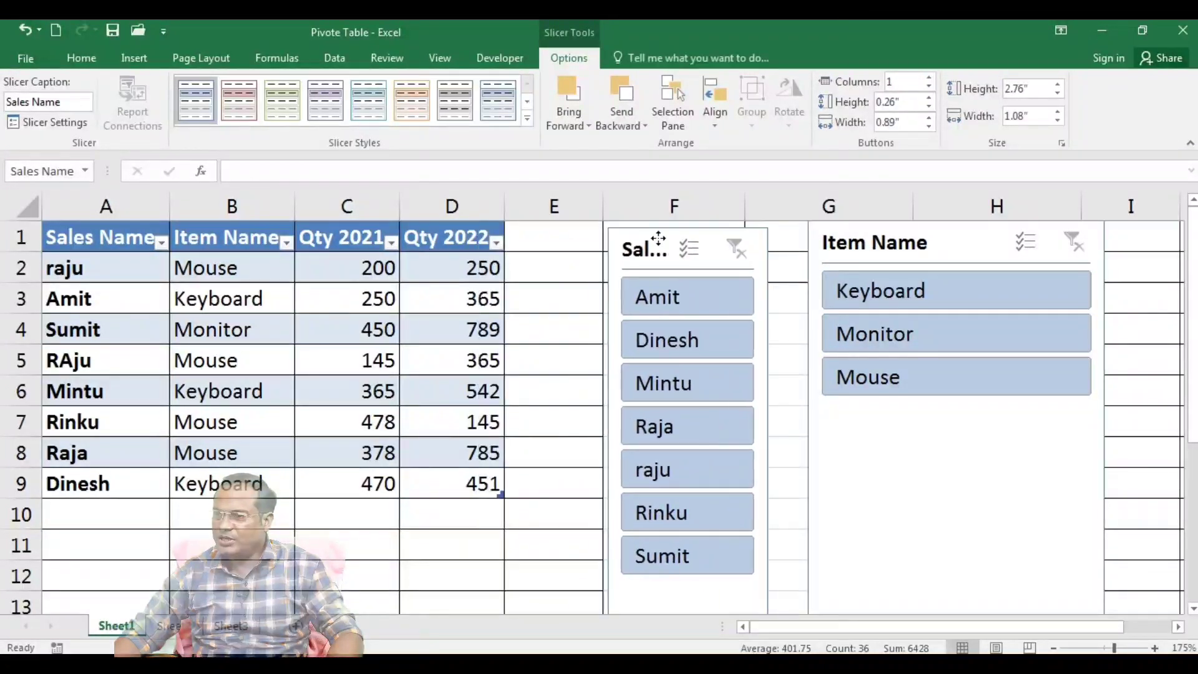
Place the Sales Name slicer in column F and narrow the Item Name slicer to 1.23 inches
left_click_drag(529, 239, 647, 243)
left_click(1100, 431)
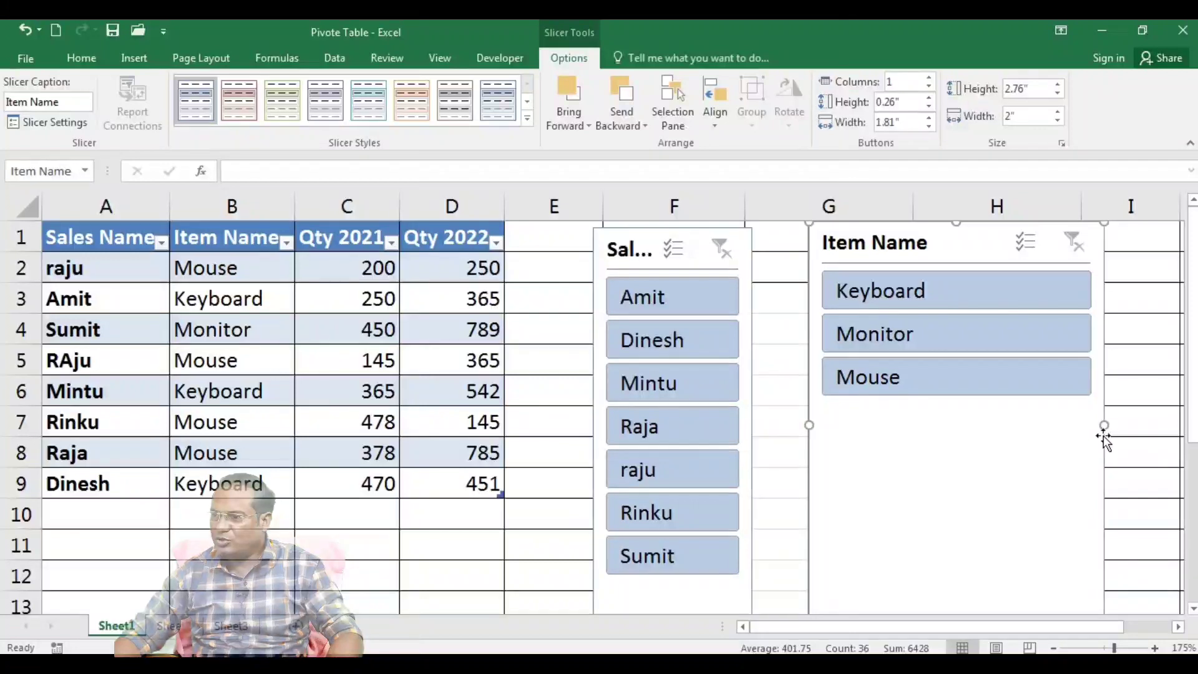
left_click_drag(1104, 427, 990, 424)
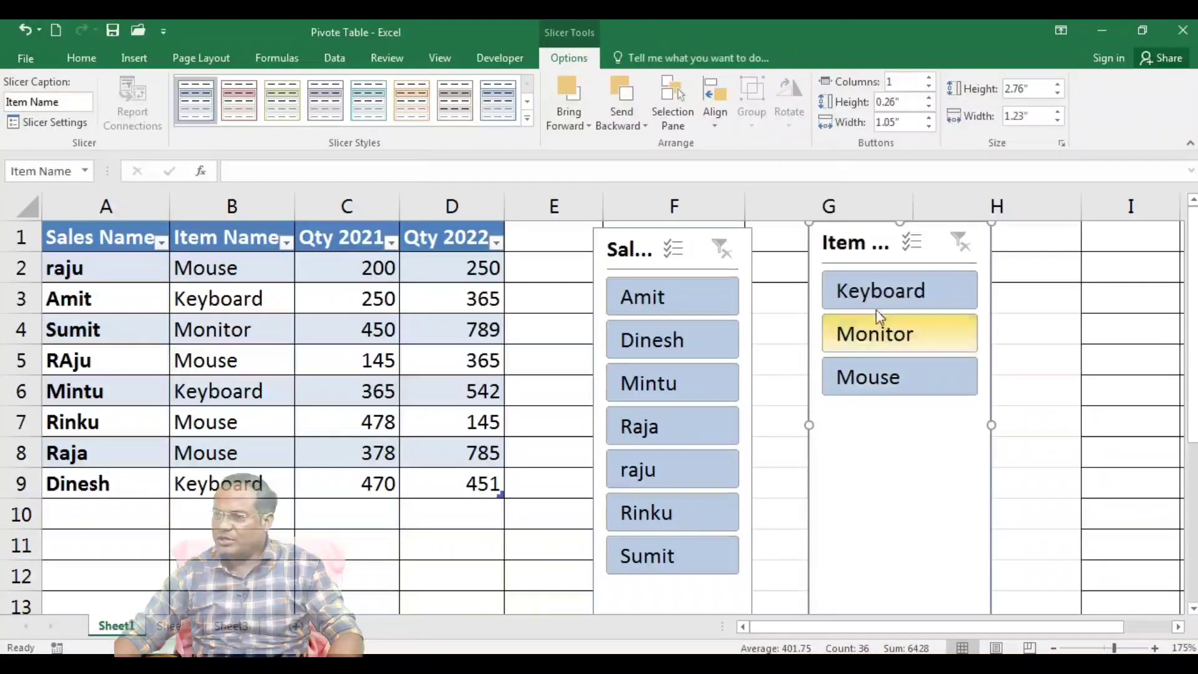
left_click_drag(831, 229, 887, 232)
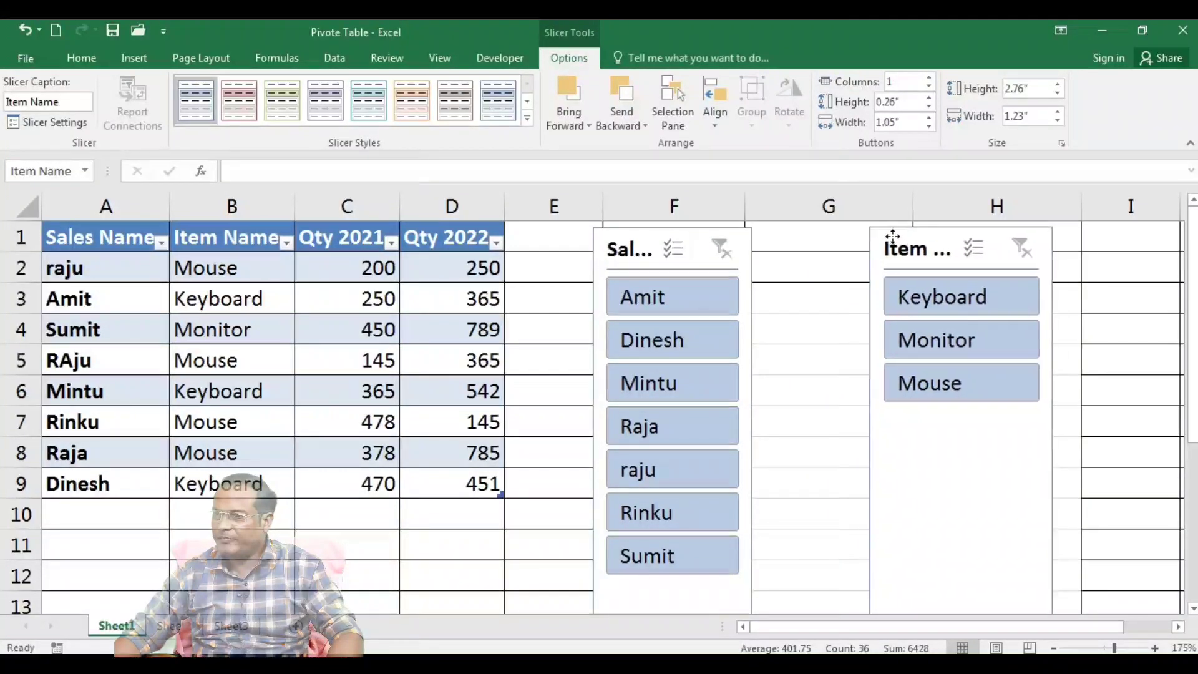
left_click_drag(625, 234, 667, 235)
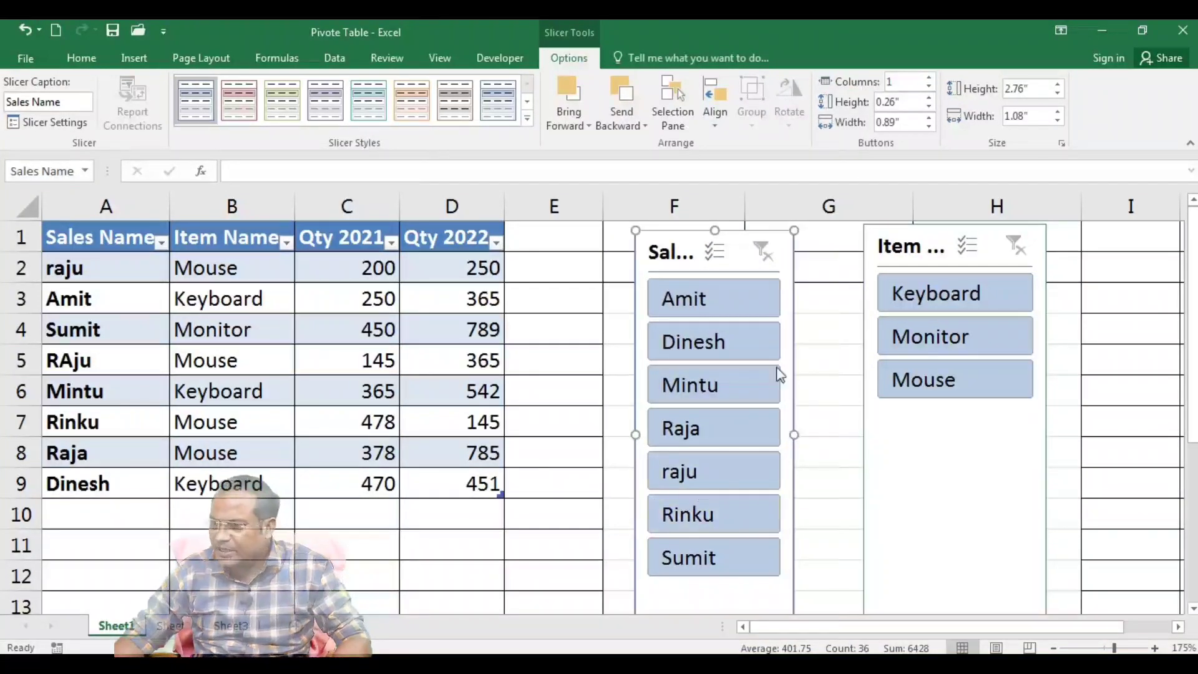
Filter Table1 to each salesperson in turn from the Sales Name slicer, then clear the filter
left_click(670, 306)
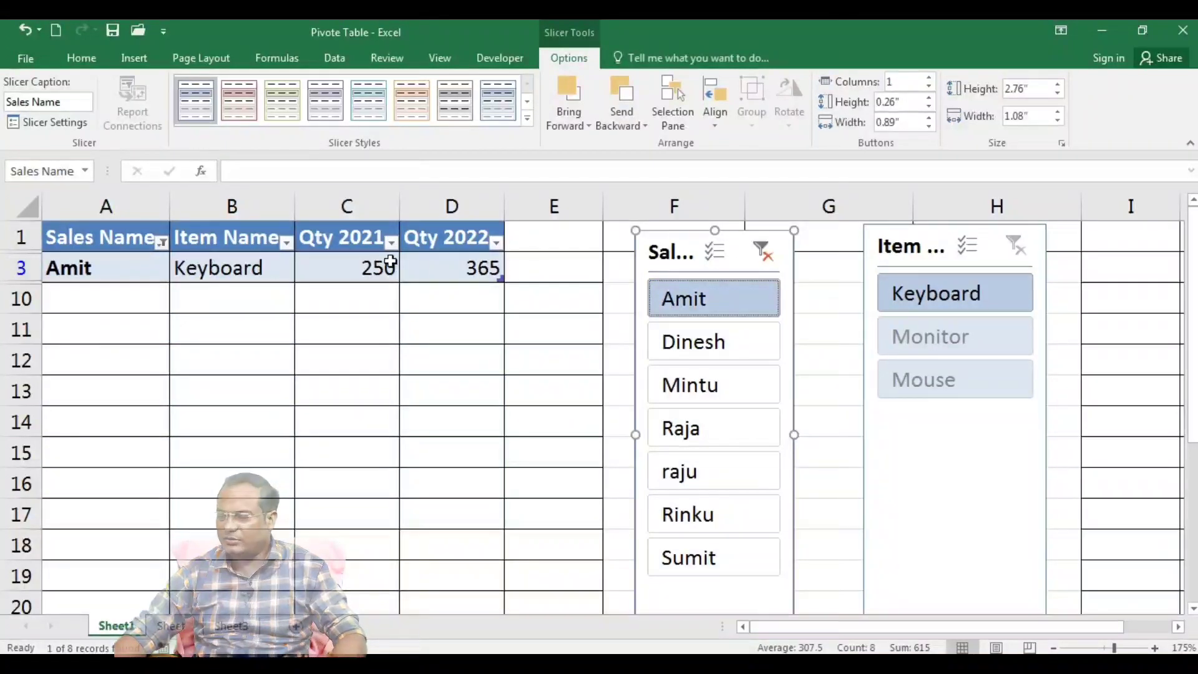
left_click(711, 350)
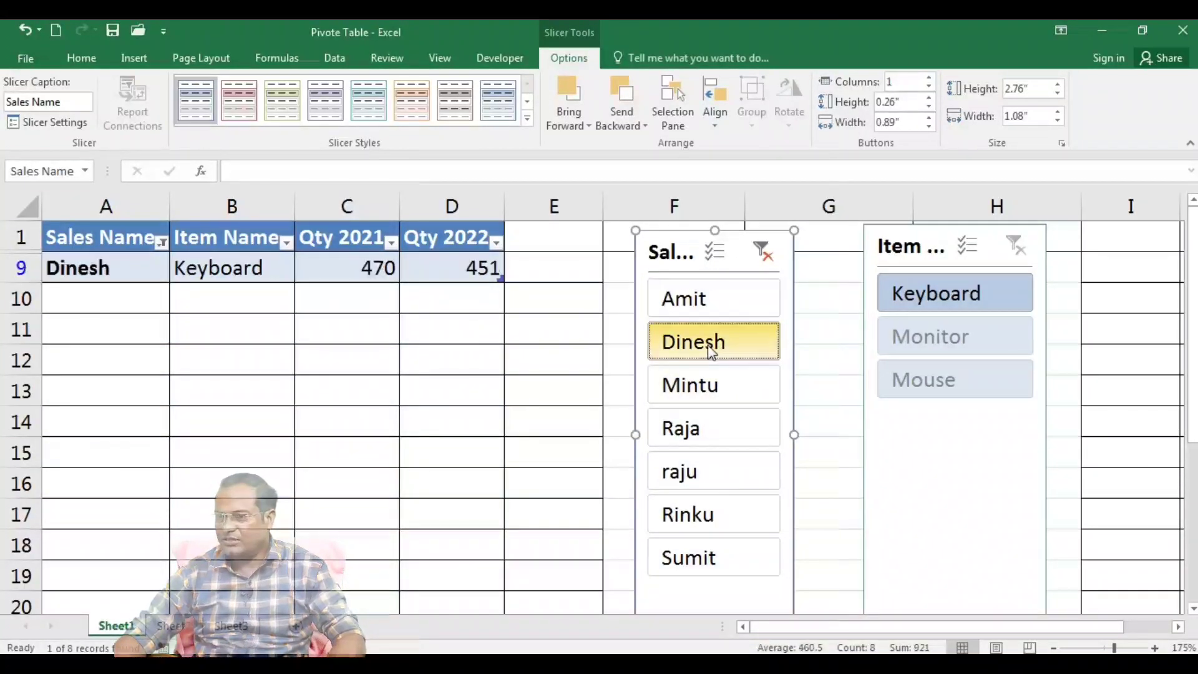
left_click(689, 387)
left_click(684, 429)
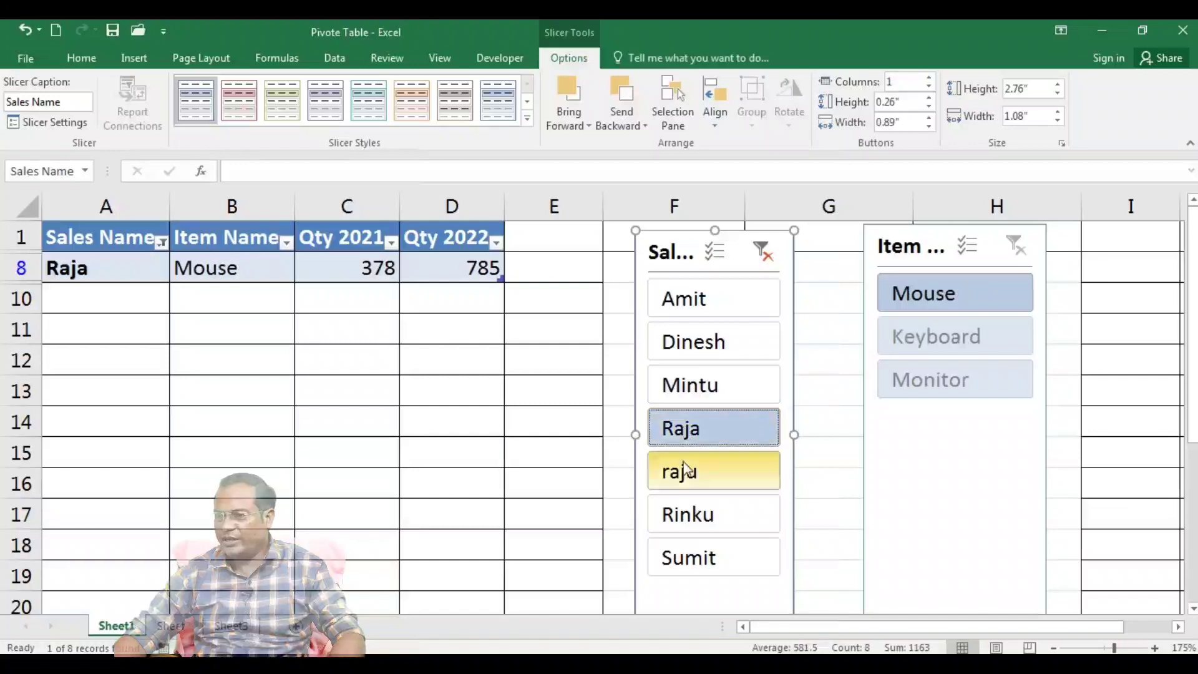
left_click(686, 471)
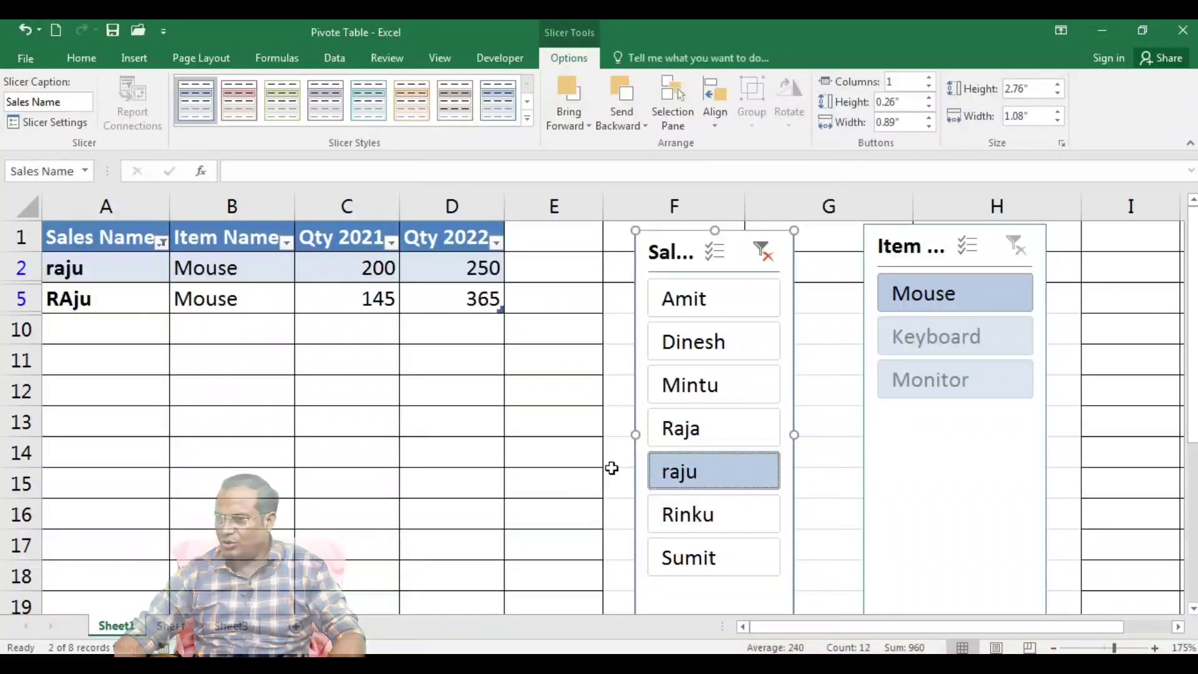
left_click(686, 518)
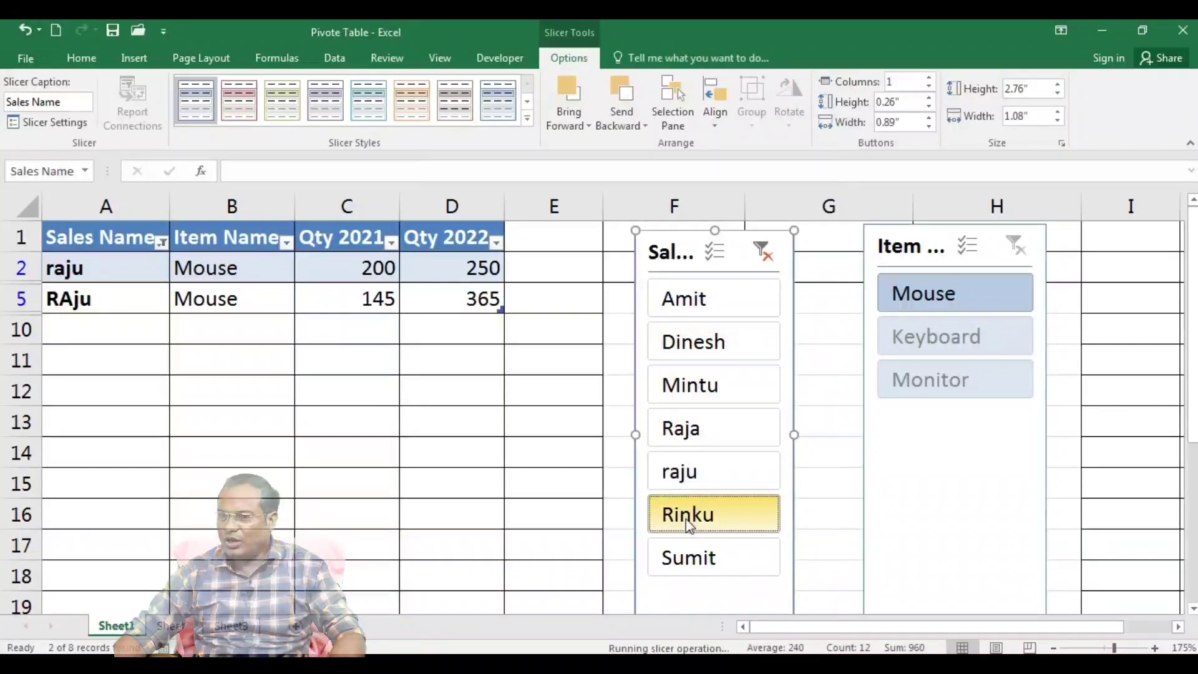
left_click(696, 564)
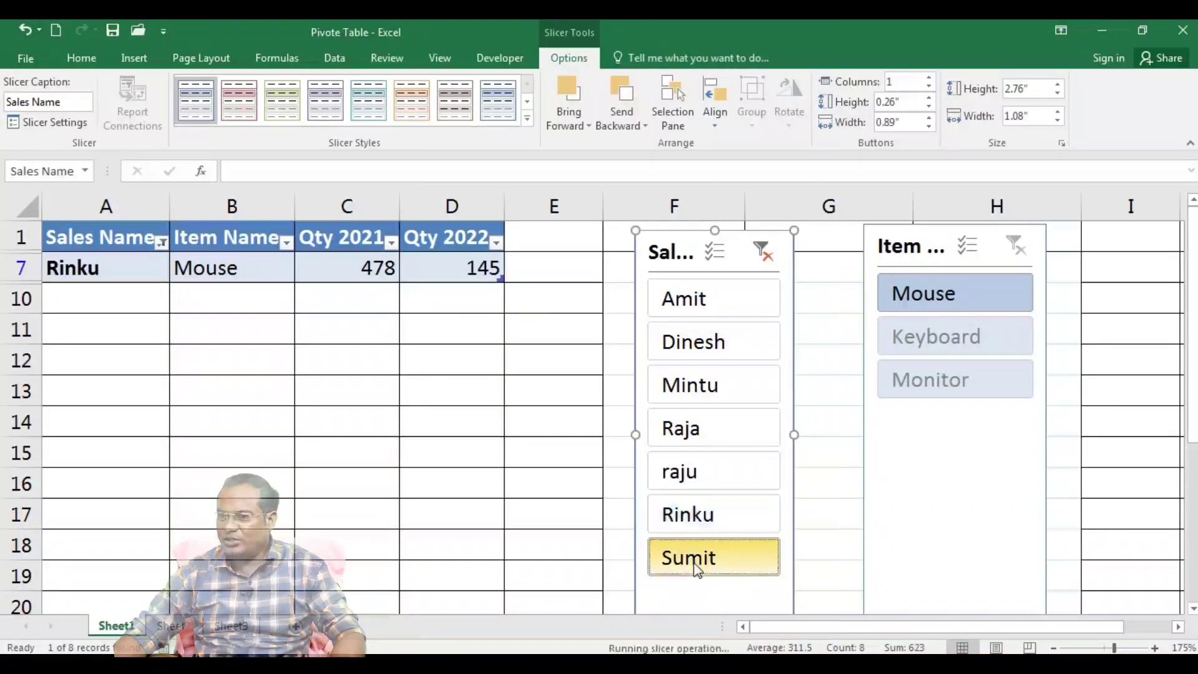
left_click(692, 303)
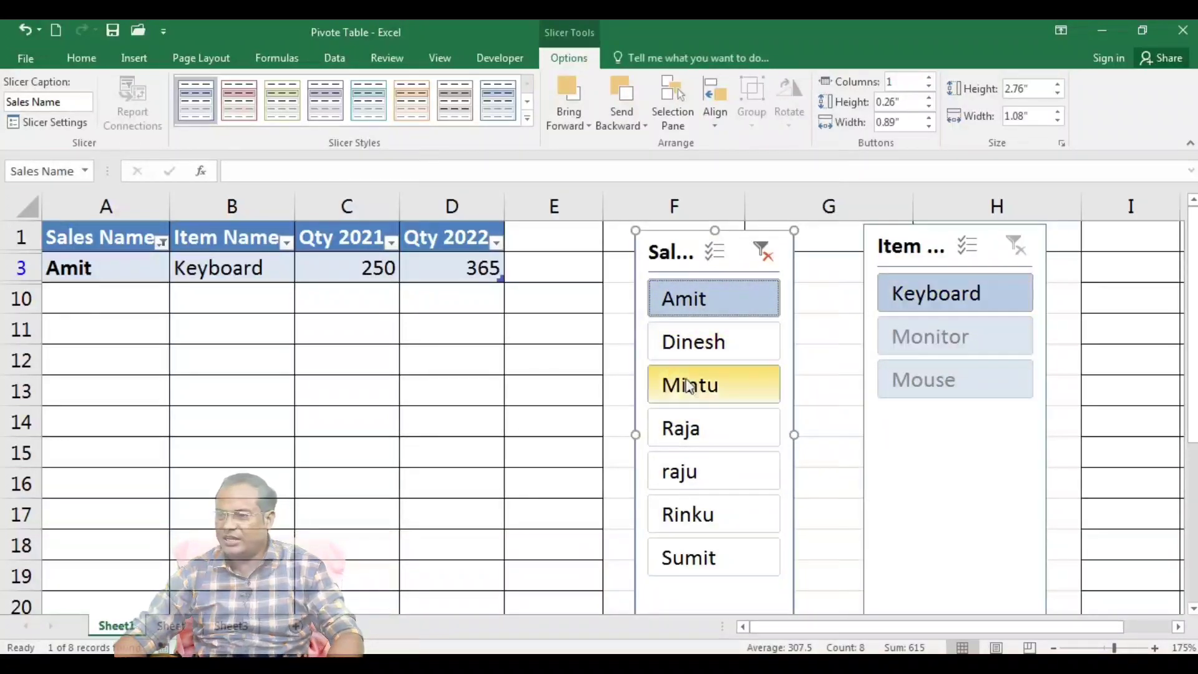
left_click(767, 253)
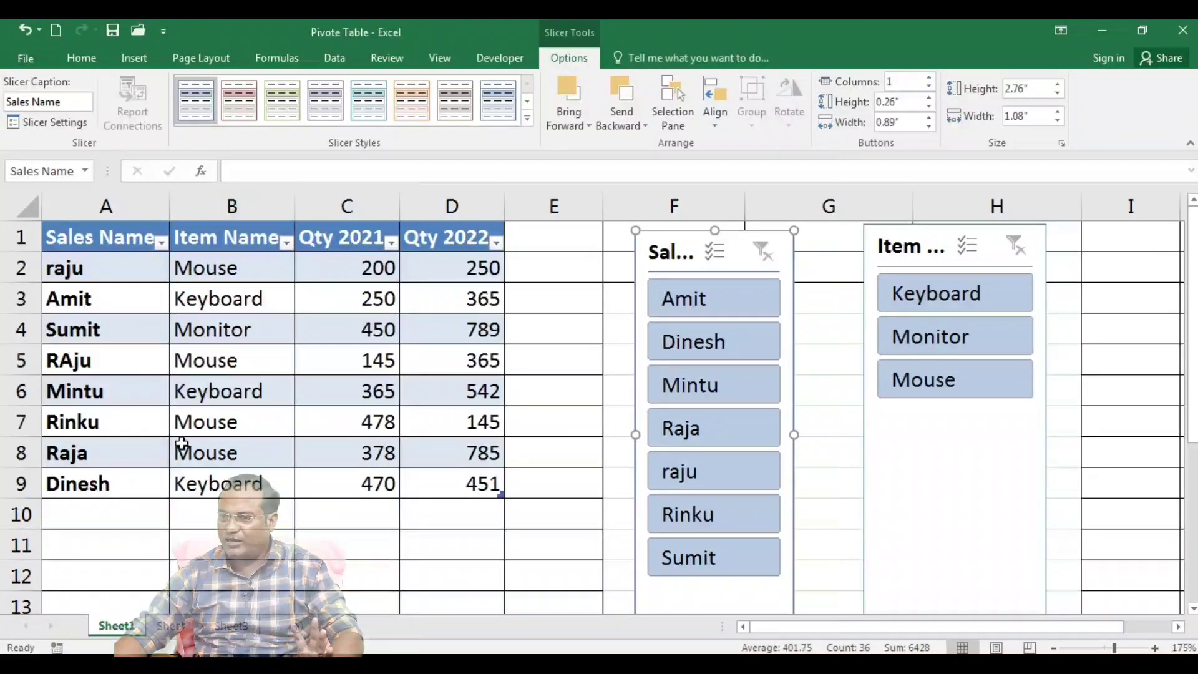
left_click(947, 339)
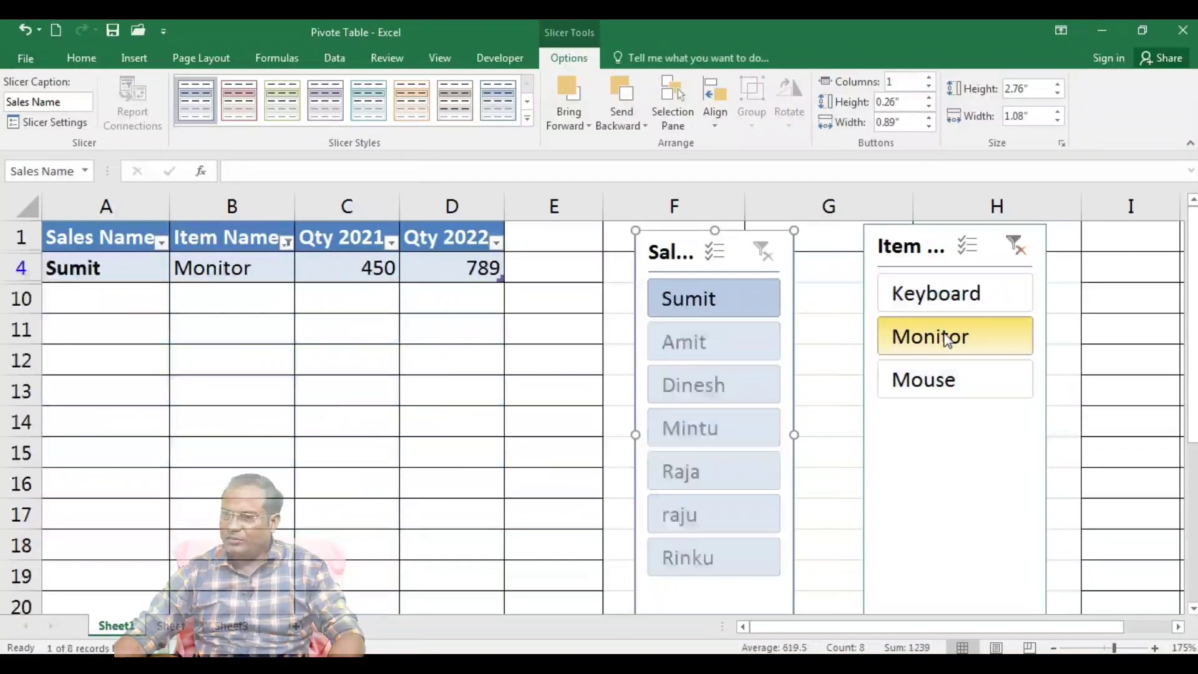
left_click(984, 298)
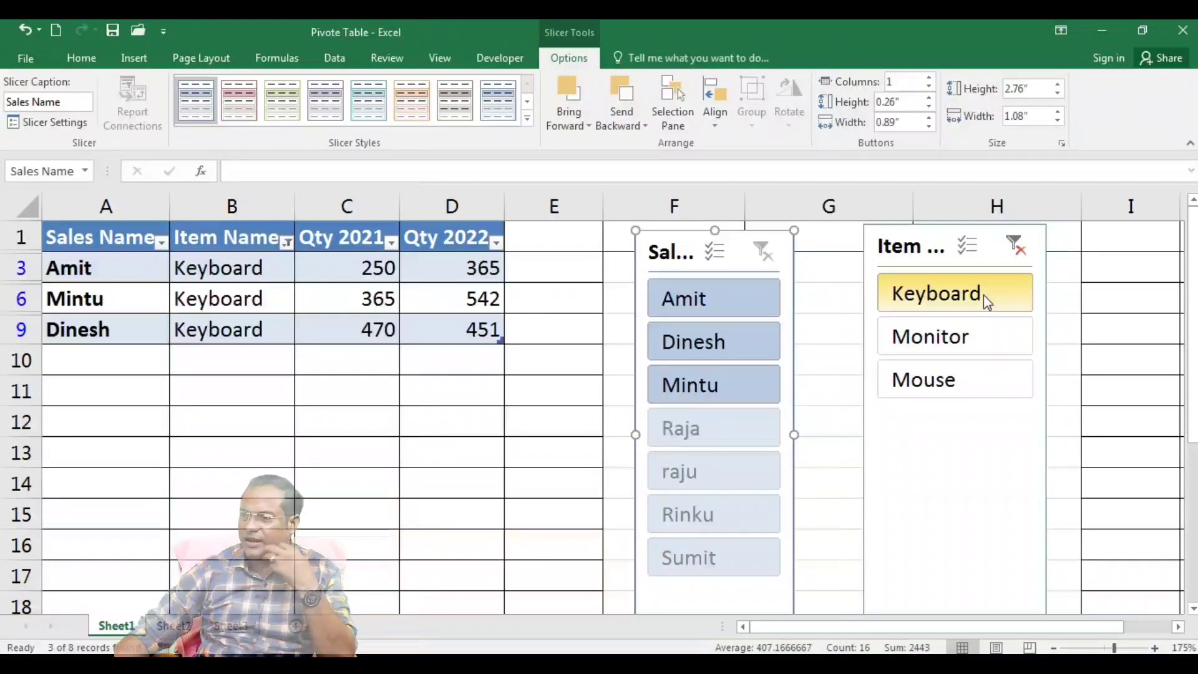
left_click(930, 395)
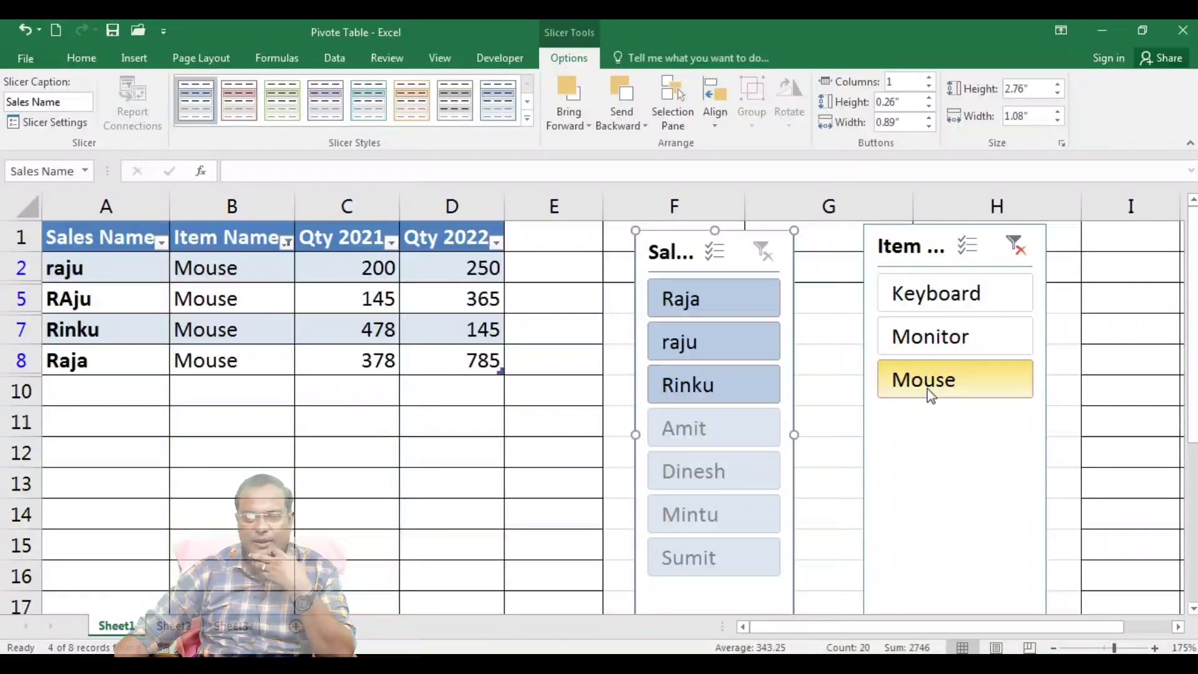
left_click(1015, 247)
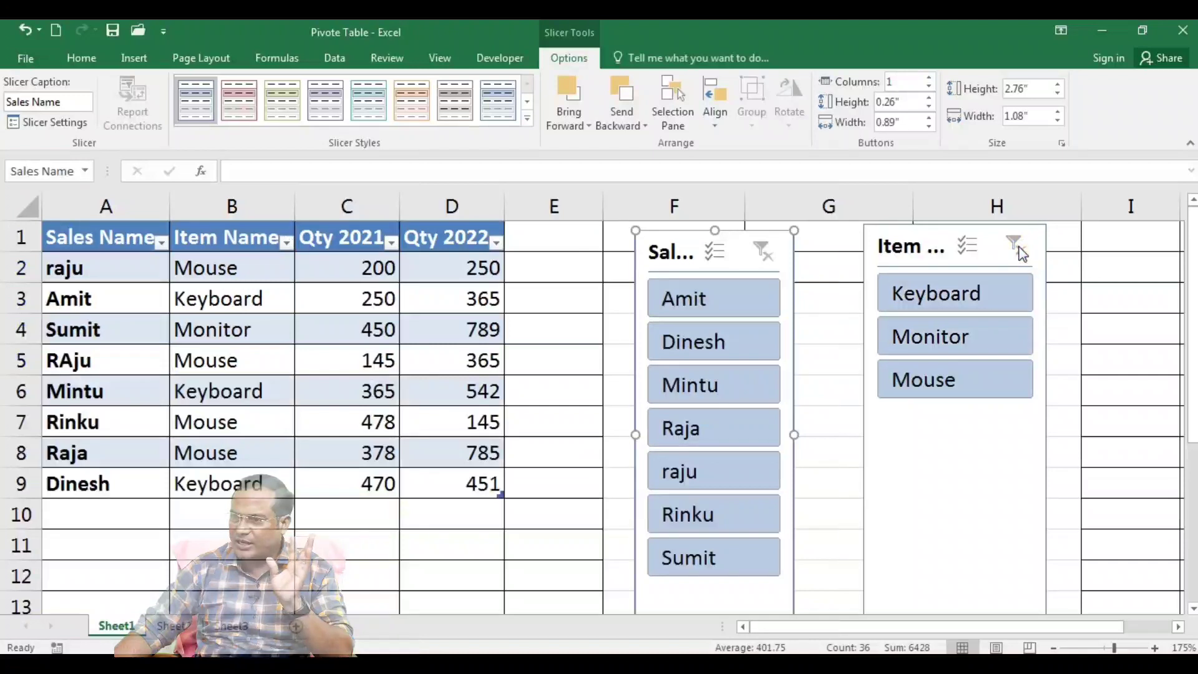
Pair single-salesperson filters with Keyboard, Monitor and Mouse selections in the Item Name slicer
left_click(686, 300)
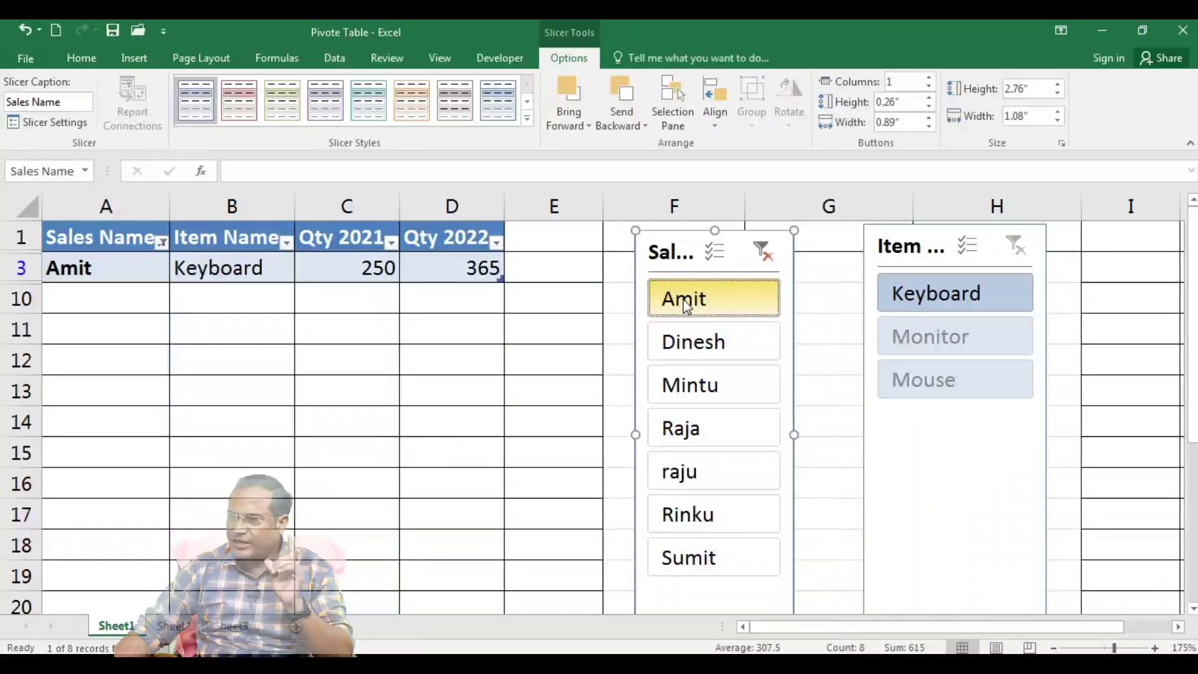
left_click(961, 298)
left_click(950, 337)
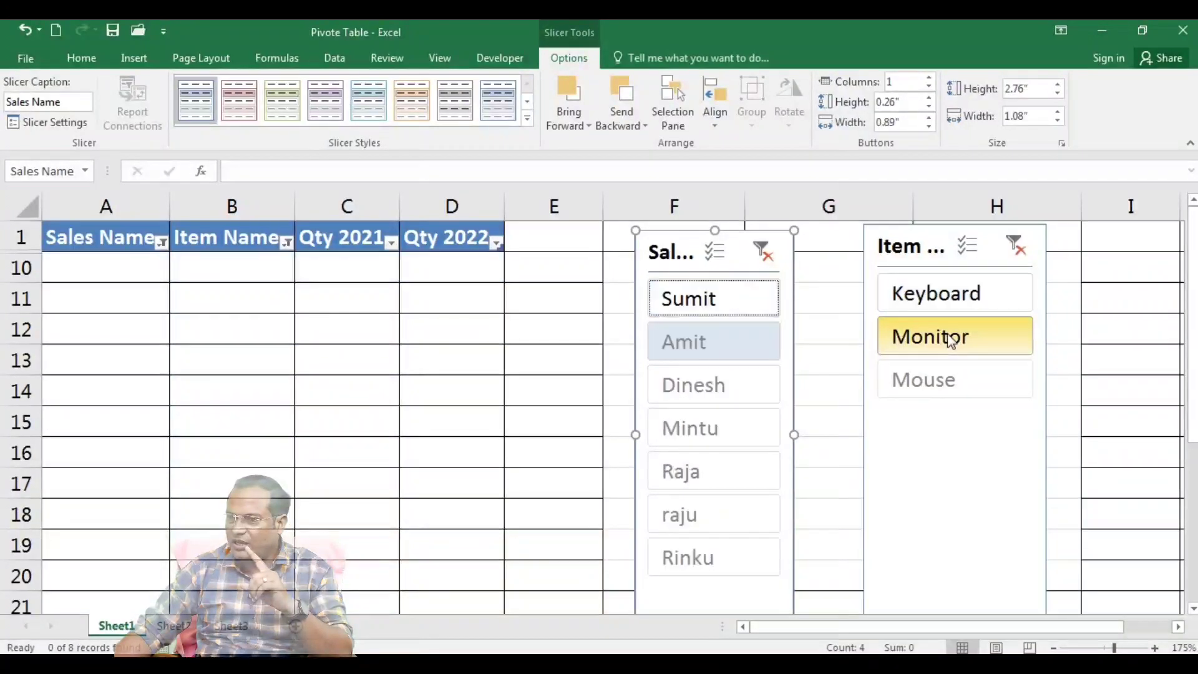
left_click(931, 386)
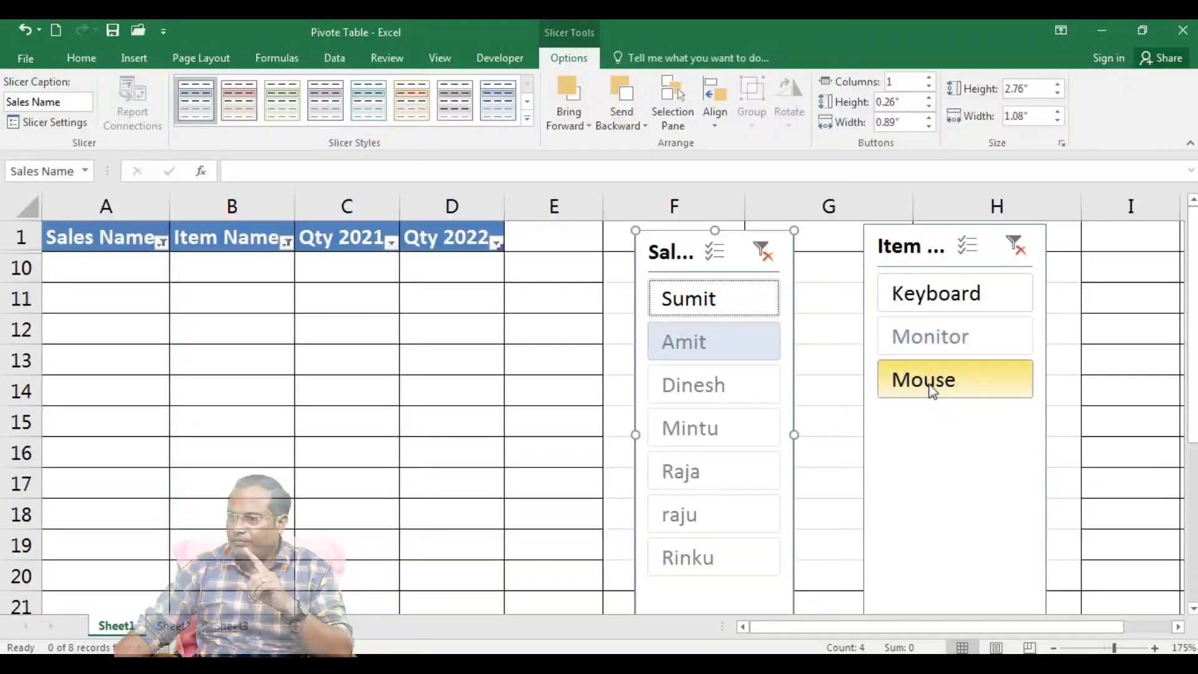
left_click(933, 343)
left_click(696, 304)
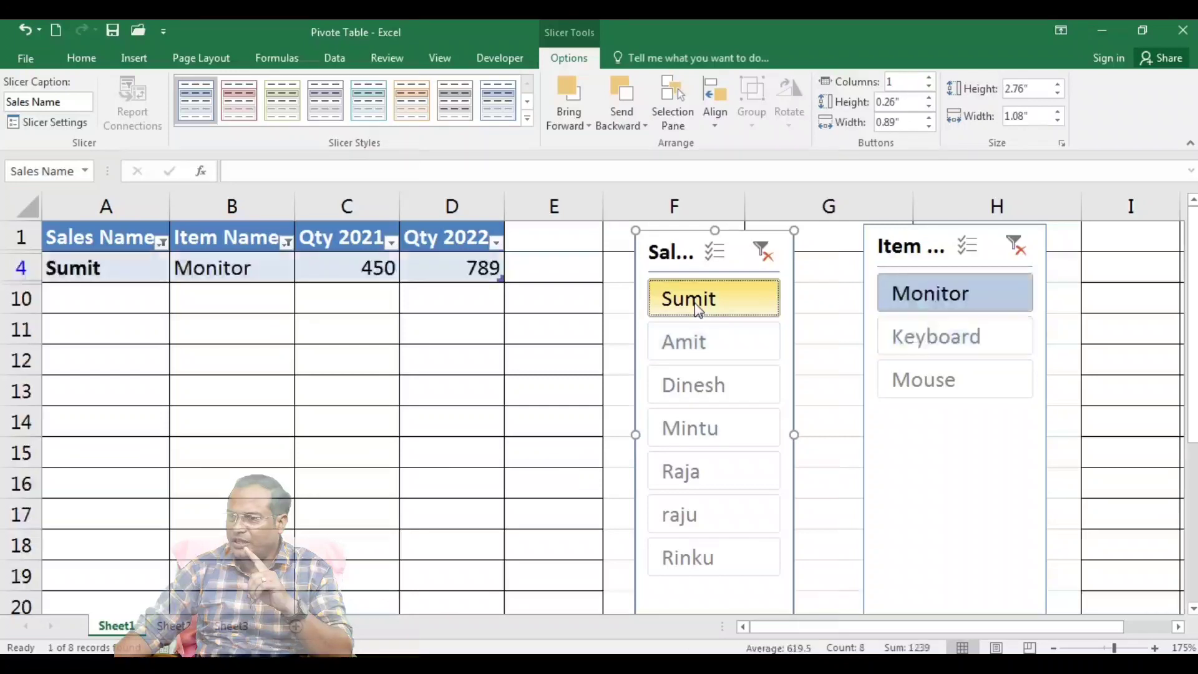
left_click(952, 347)
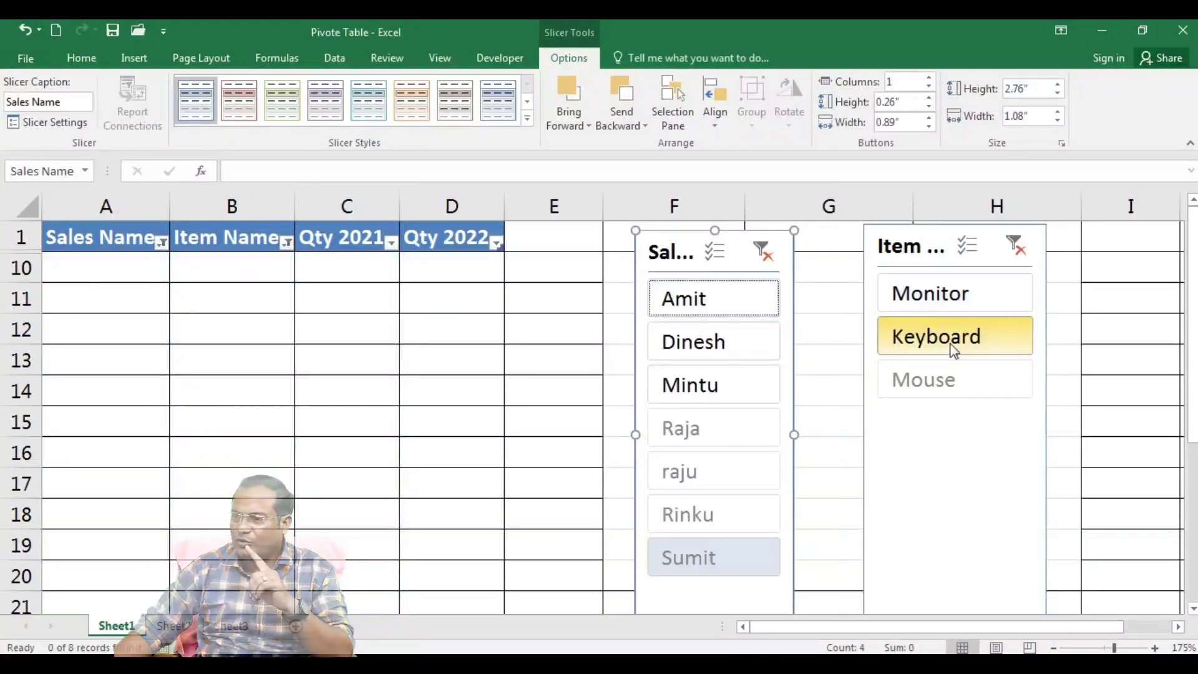
left_click(935, 393)
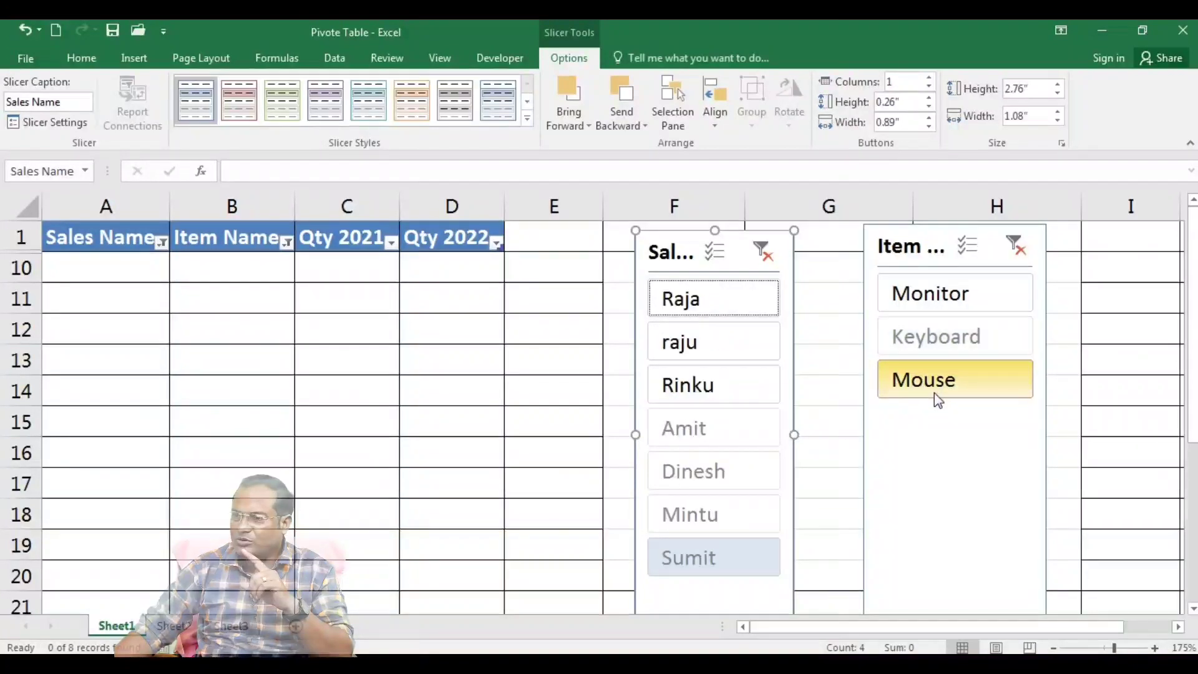
Settle on one salesperson with Mouse selected, leaving 2 of 8 records visible
left_click(713, 309)
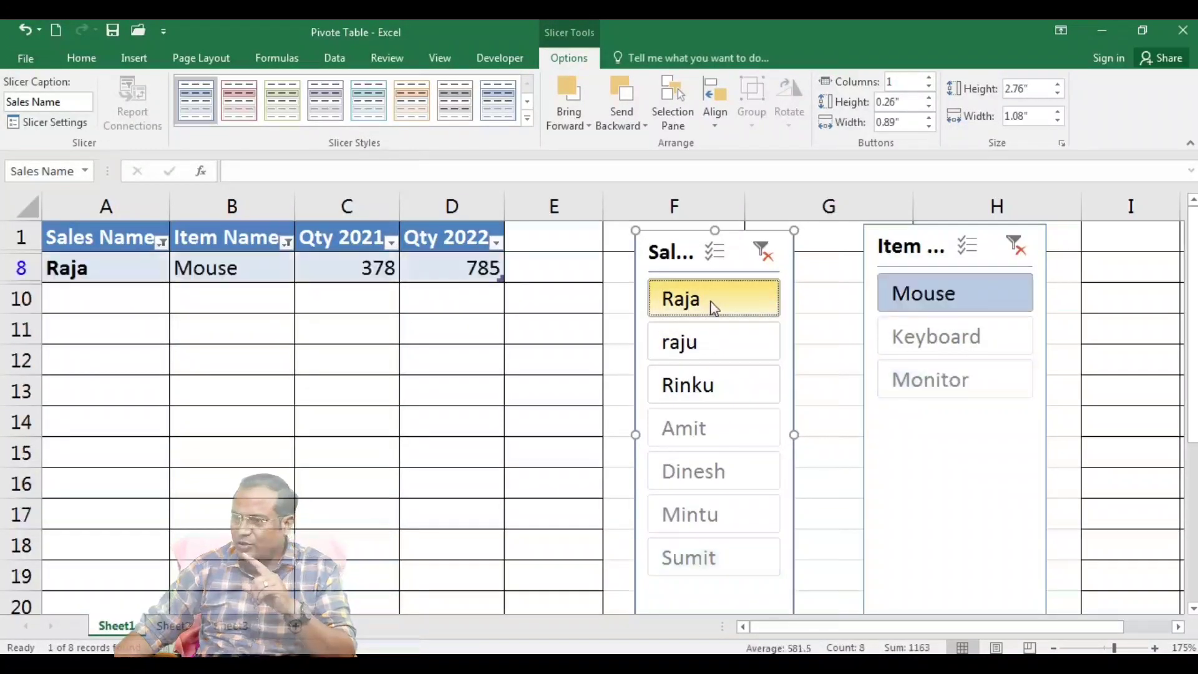
left_click(695, 443)
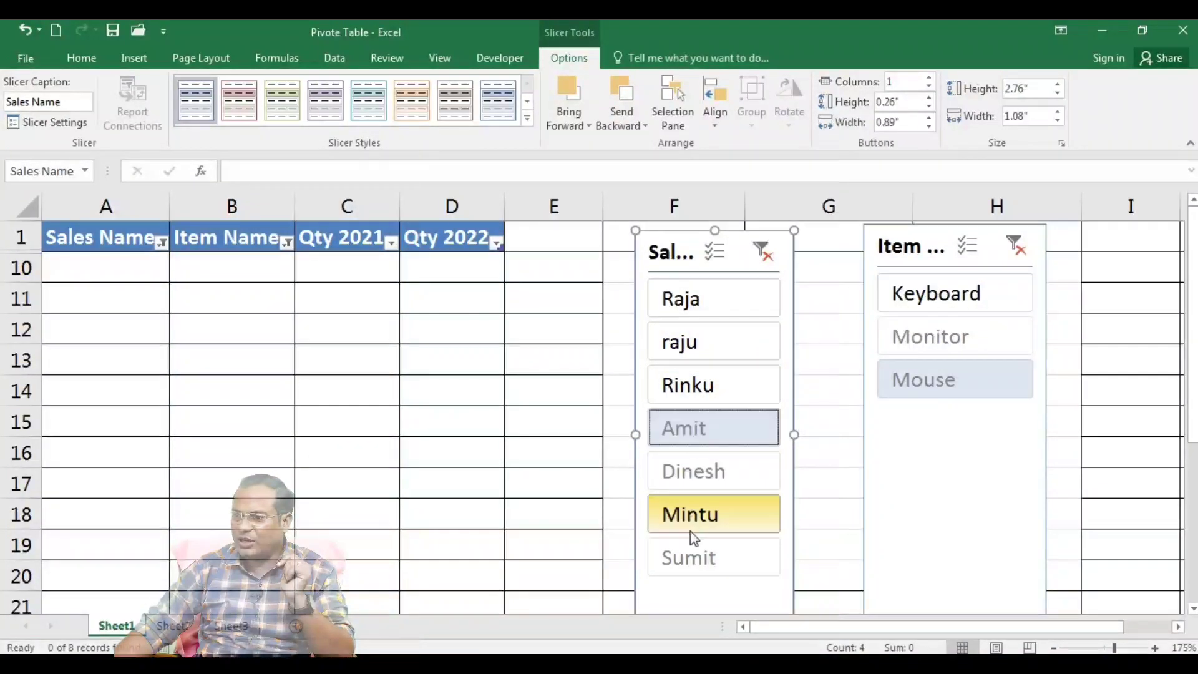
left_click(692, 351)
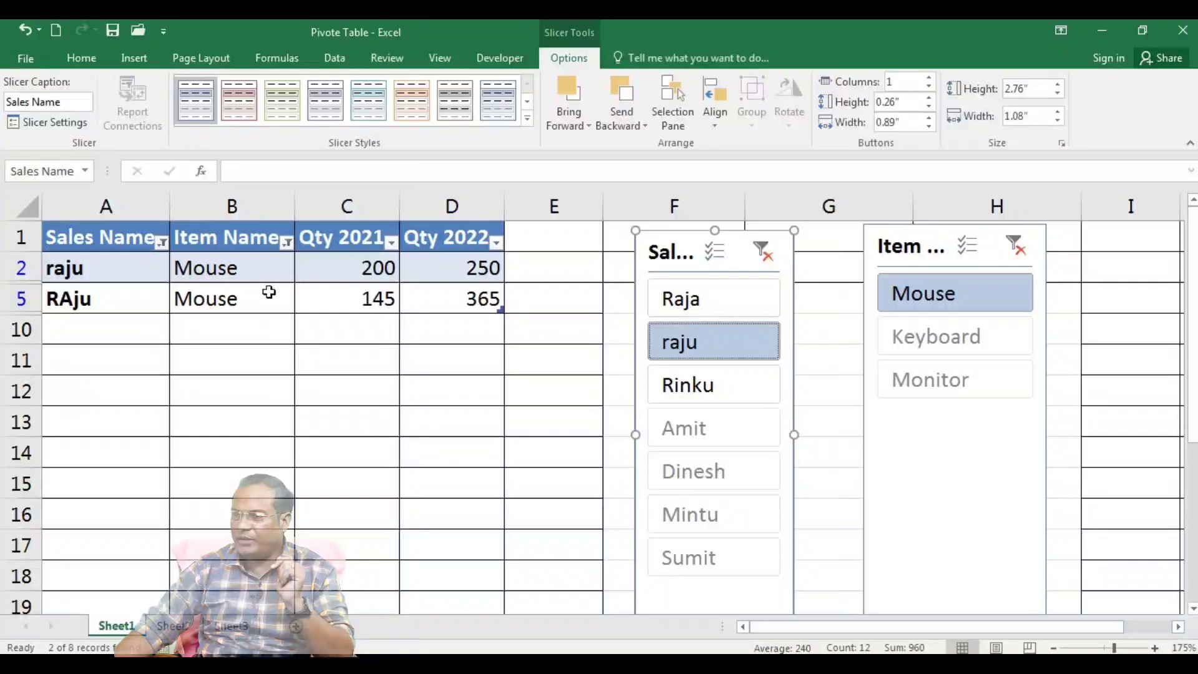
left_click(933, 335)
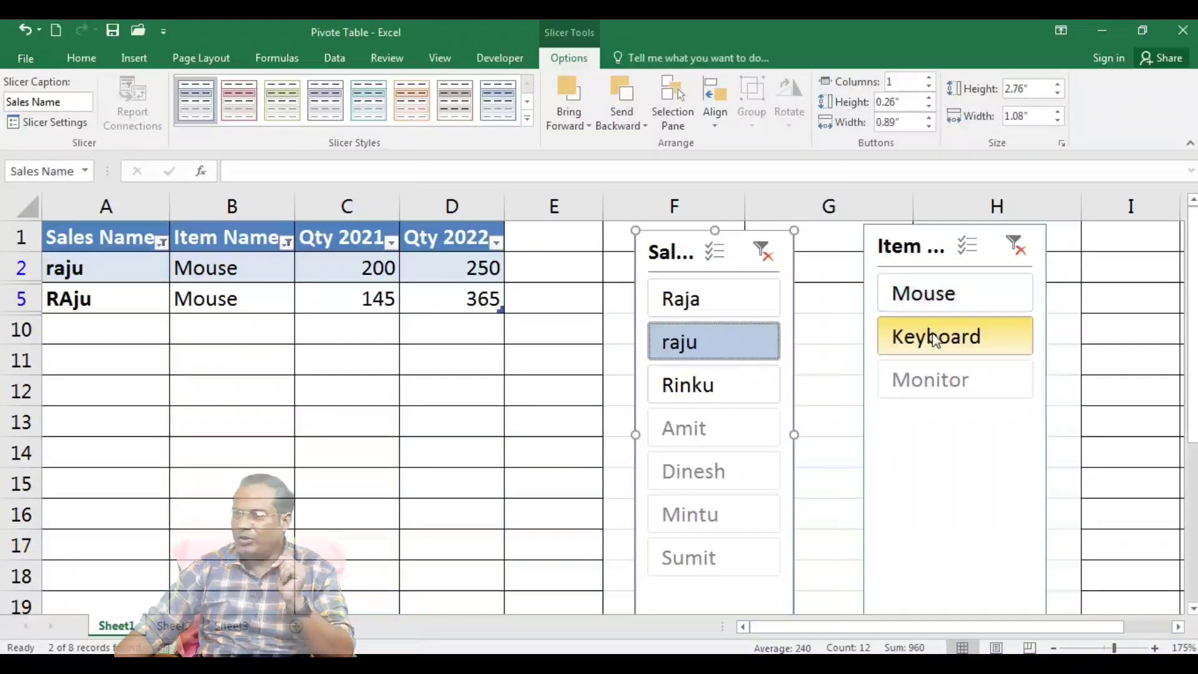
left_click(940, 299)
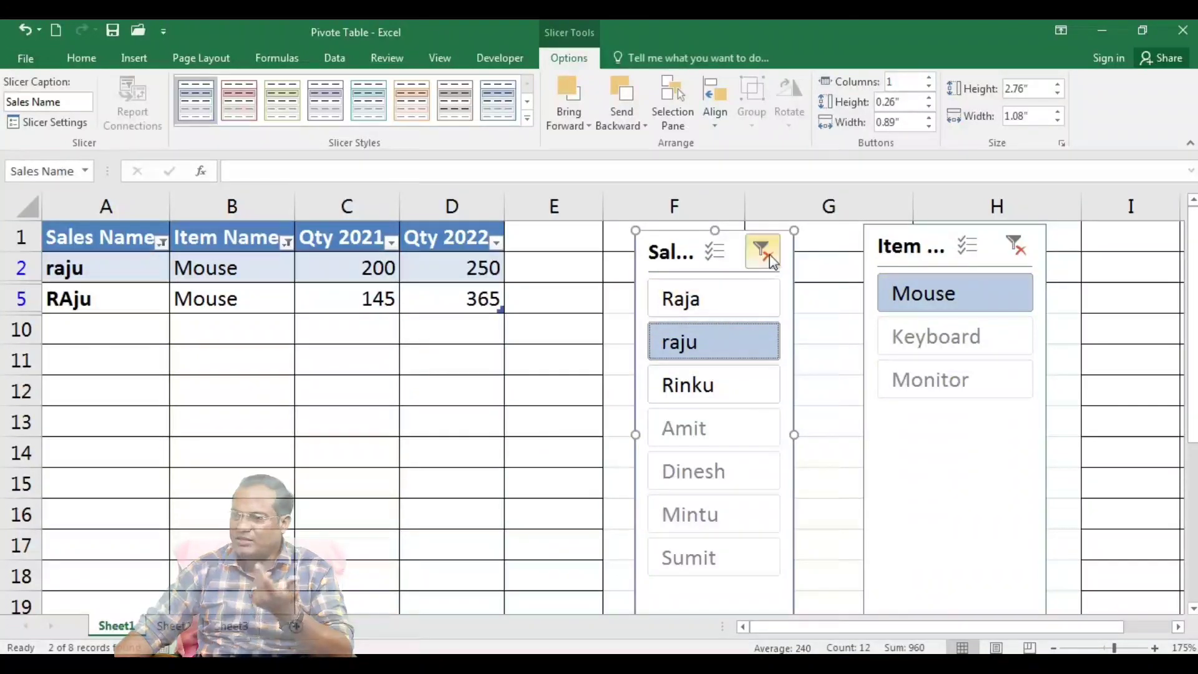
Clear the Sales Name slicer, filter items by Monitor, Keyboard and Mouse, then clear the Item Name slicer
left_click(767, 254)
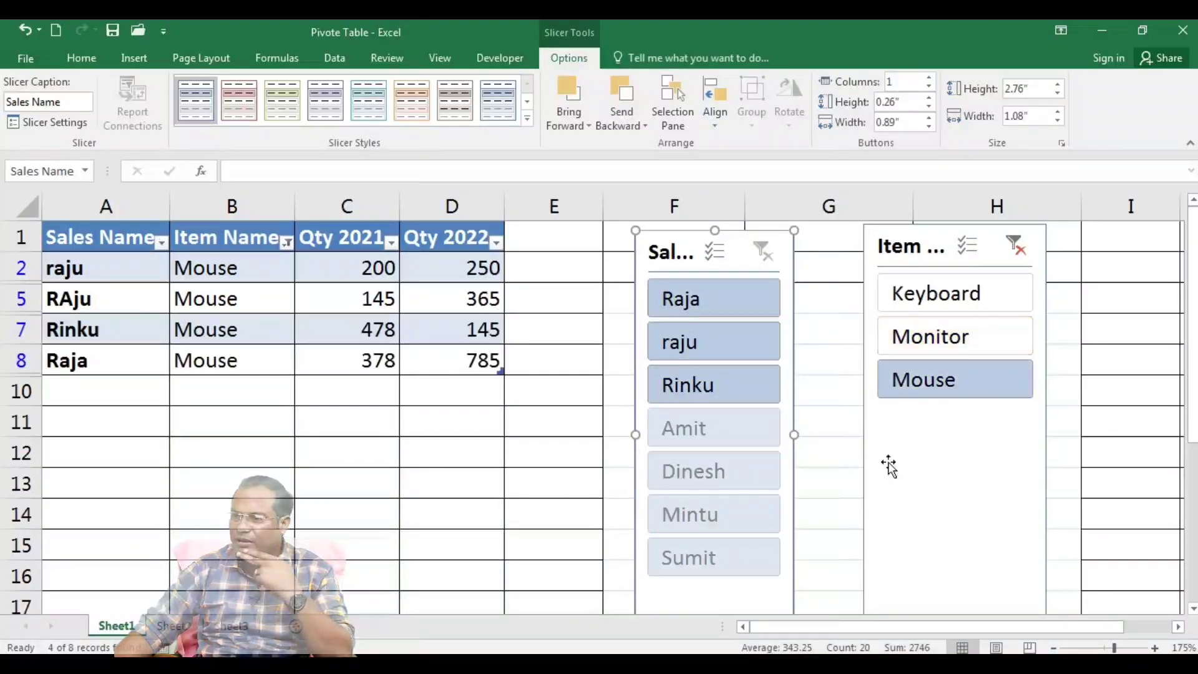
left_click(926, 344)
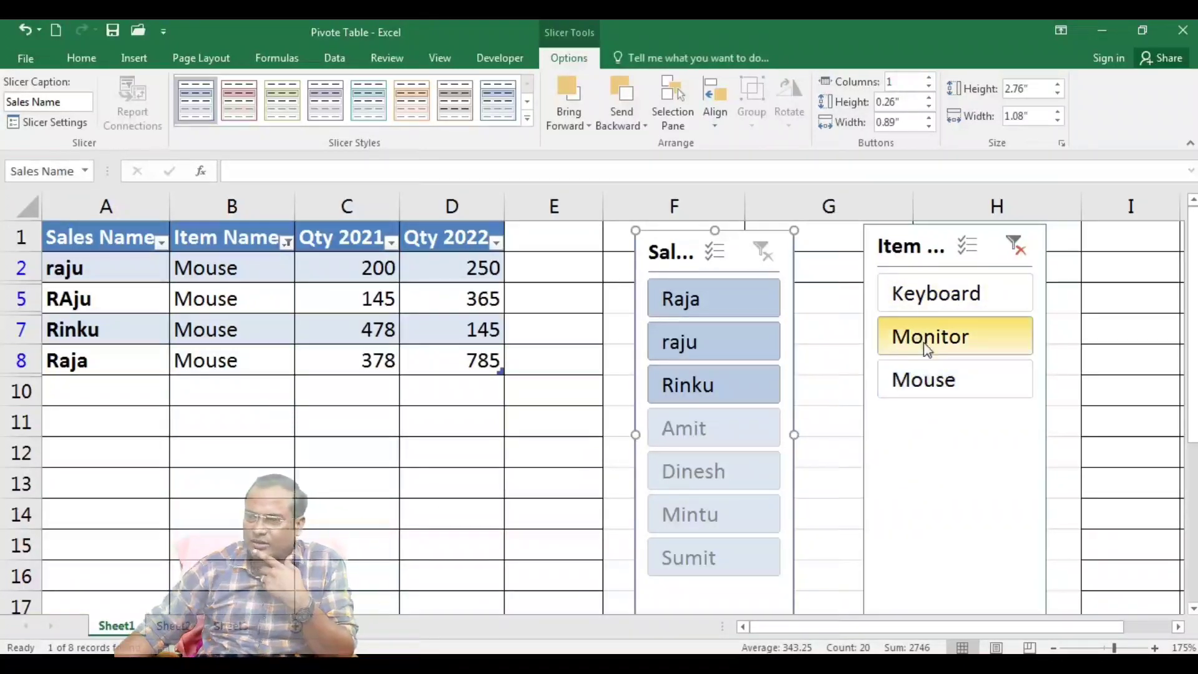
left_click(929, 297)
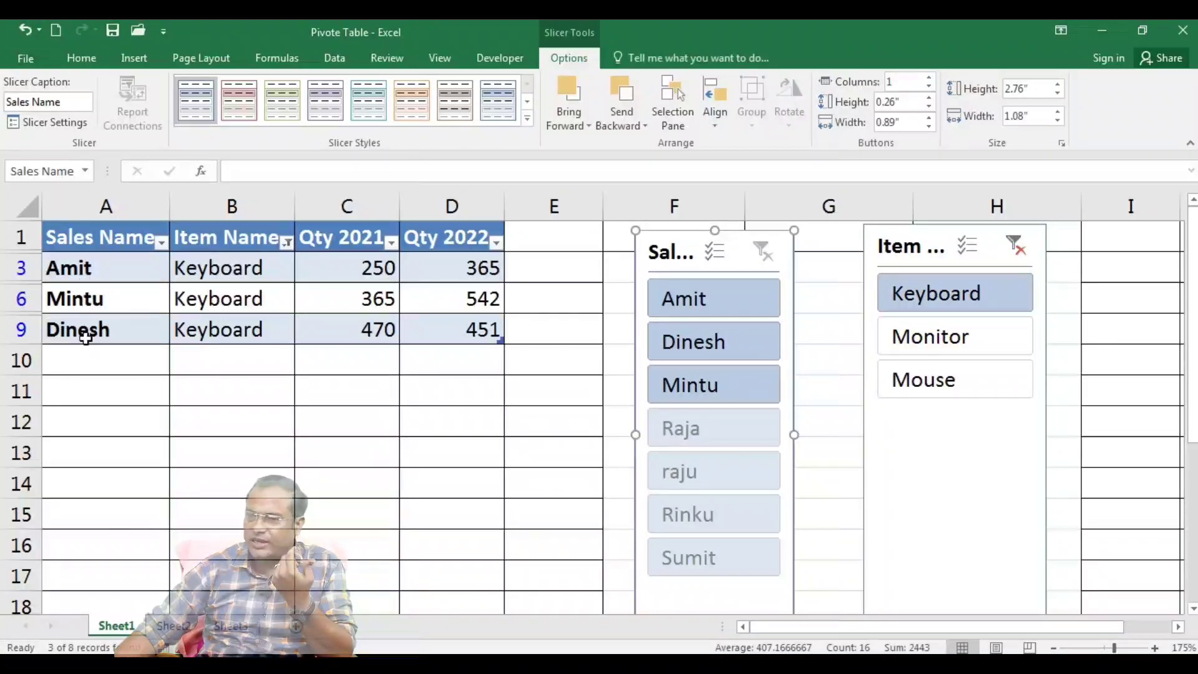
left_click(956, 388)
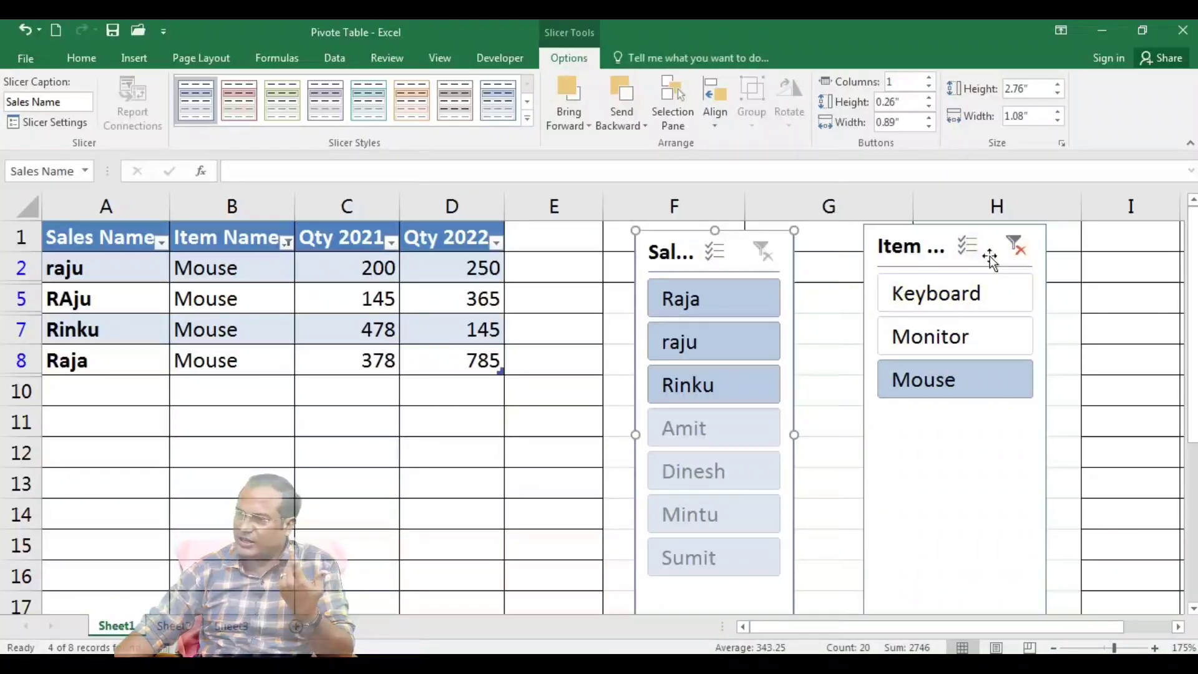
left_click(1016, 246)
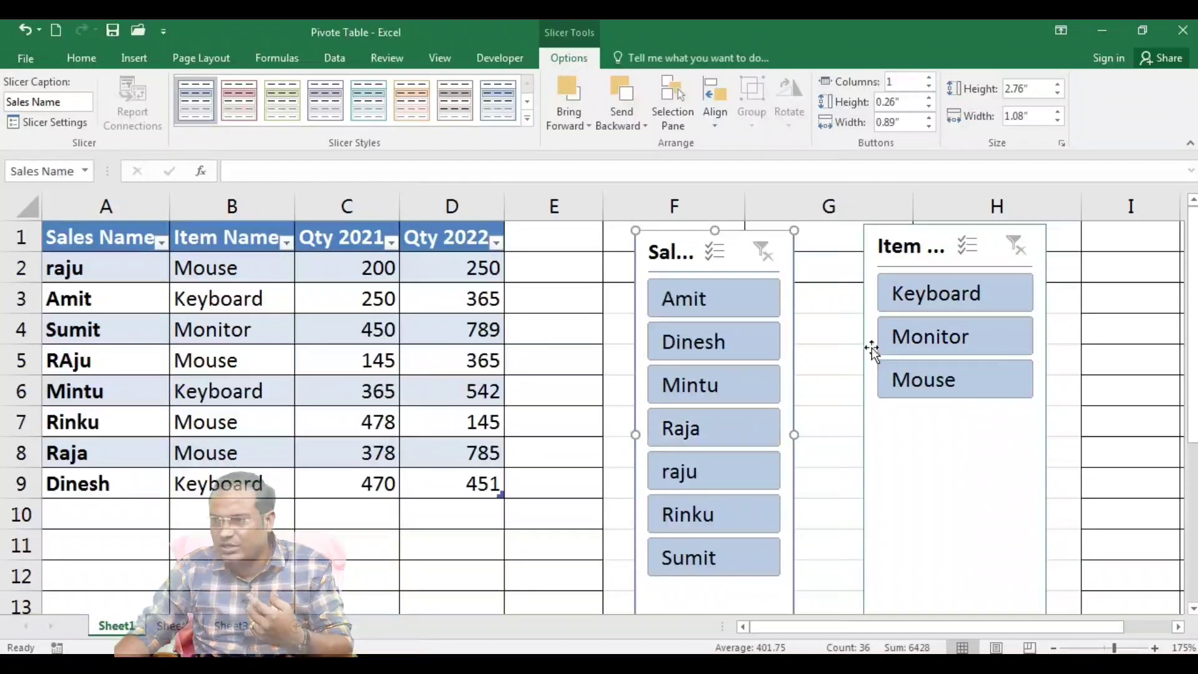